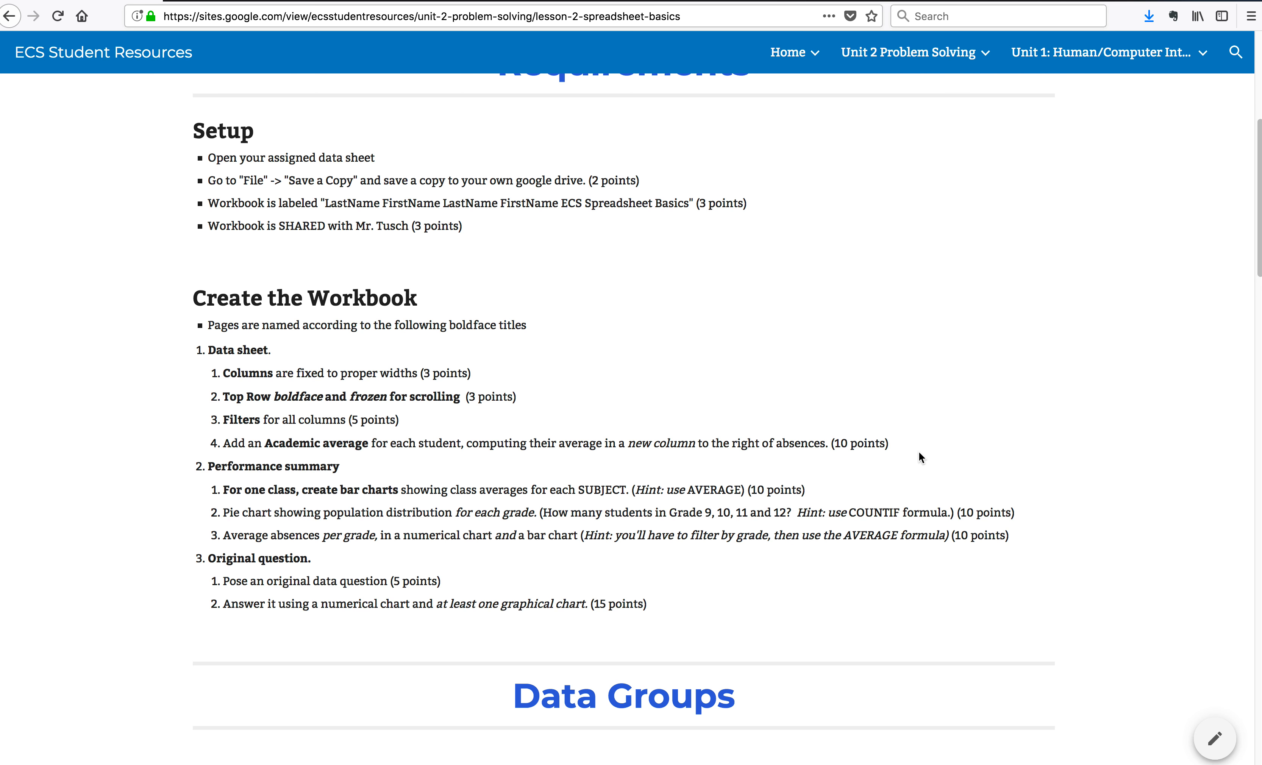
Switch to the Google Sheets workbook, add the header "Average" in cell J1 and fit column J to its contents.
key("ctrl+Right")
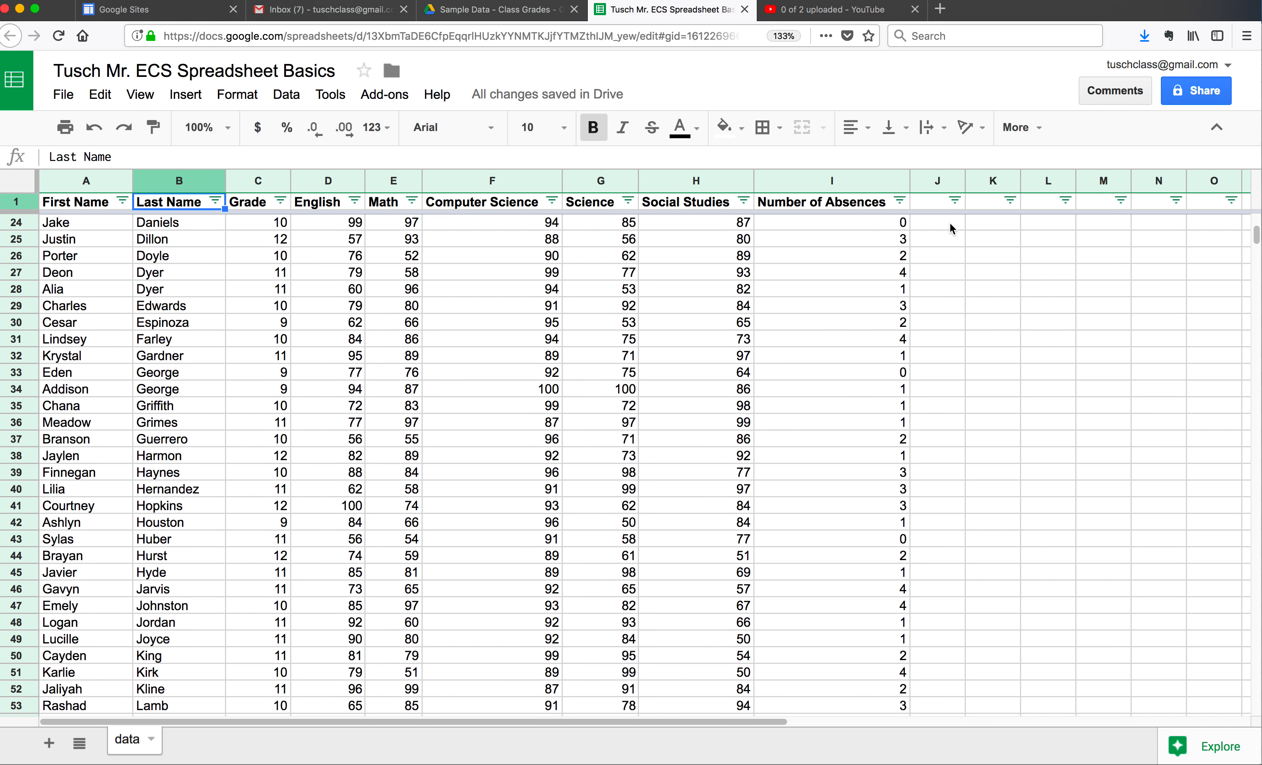
scroll(951, 228, "up", 7)
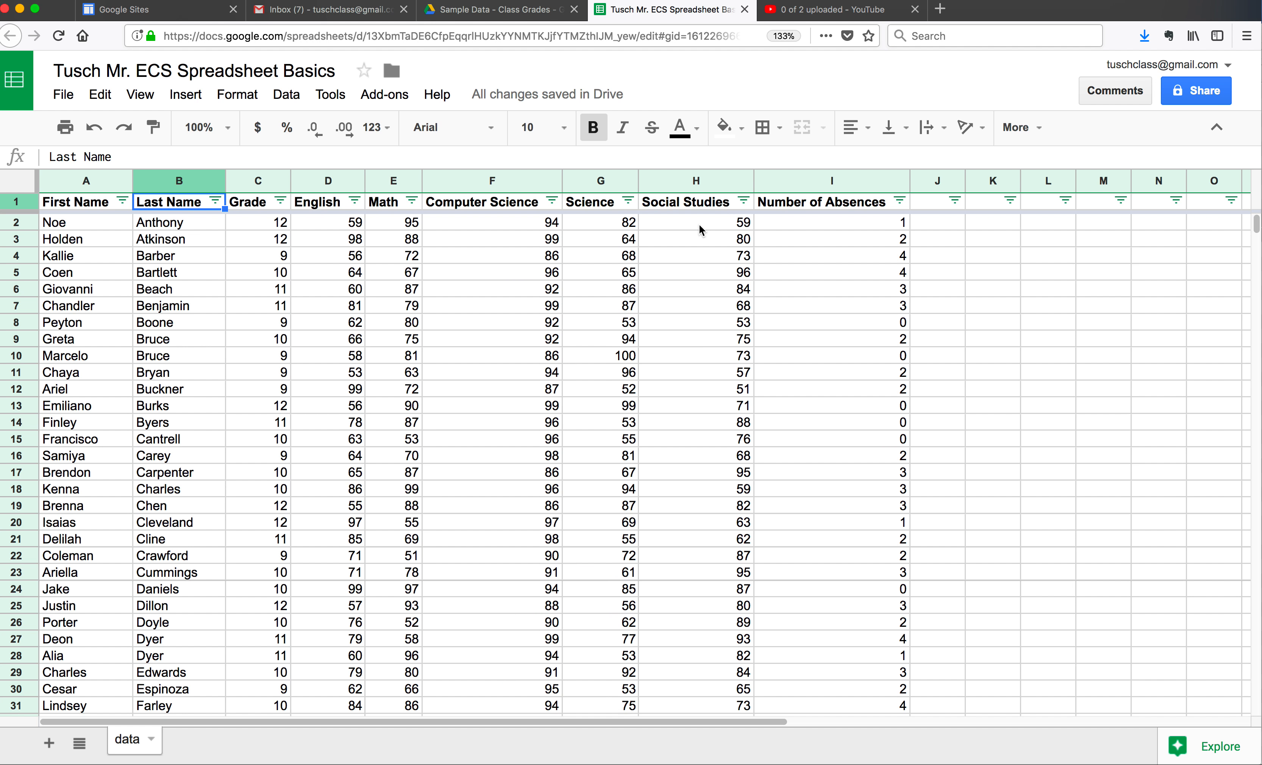
left_click(935, 221)
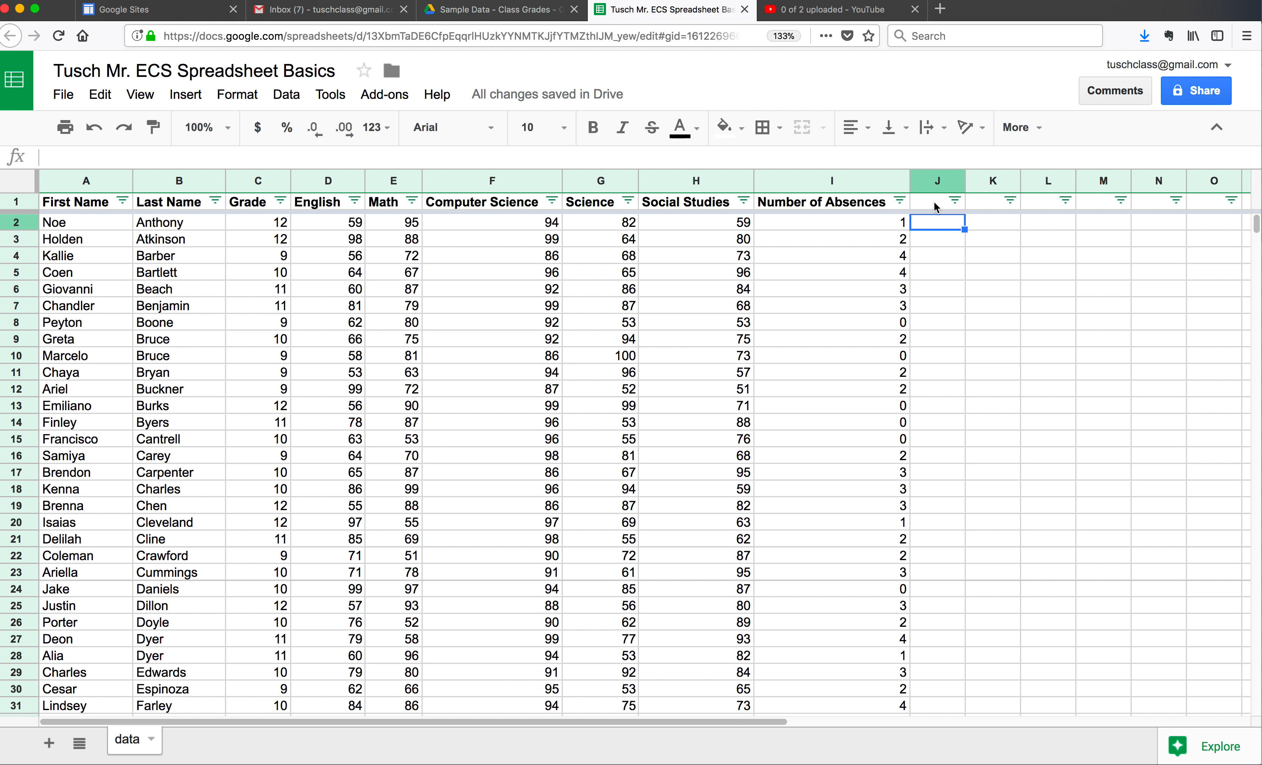
left_click(936, 206)
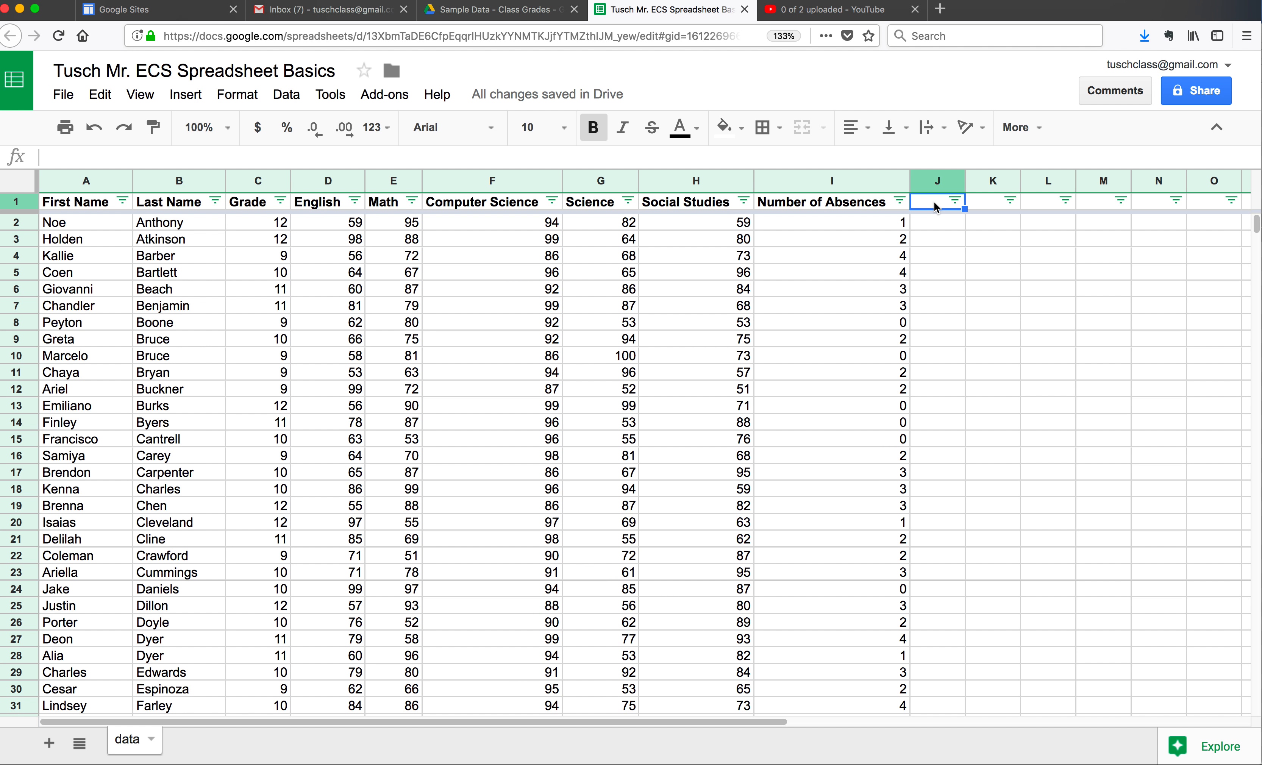
left_click(474, 155)
type("Average")
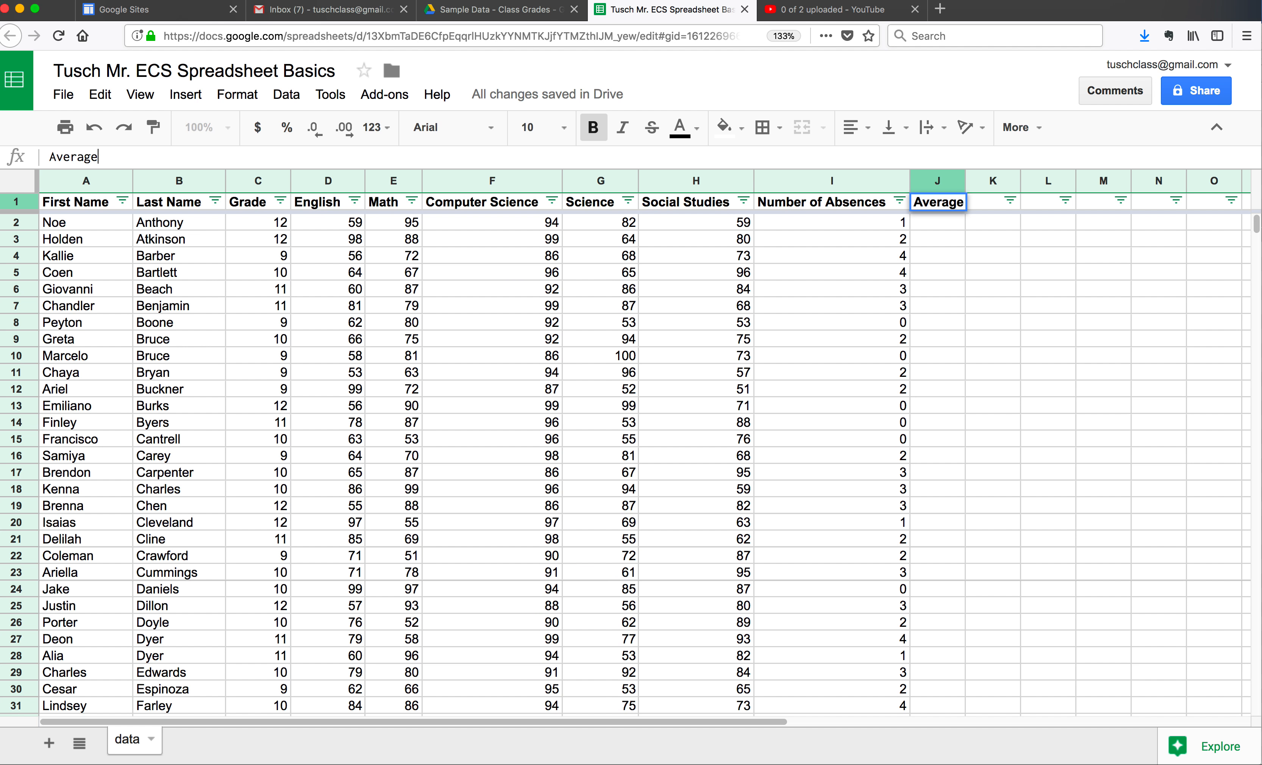
key("Return")
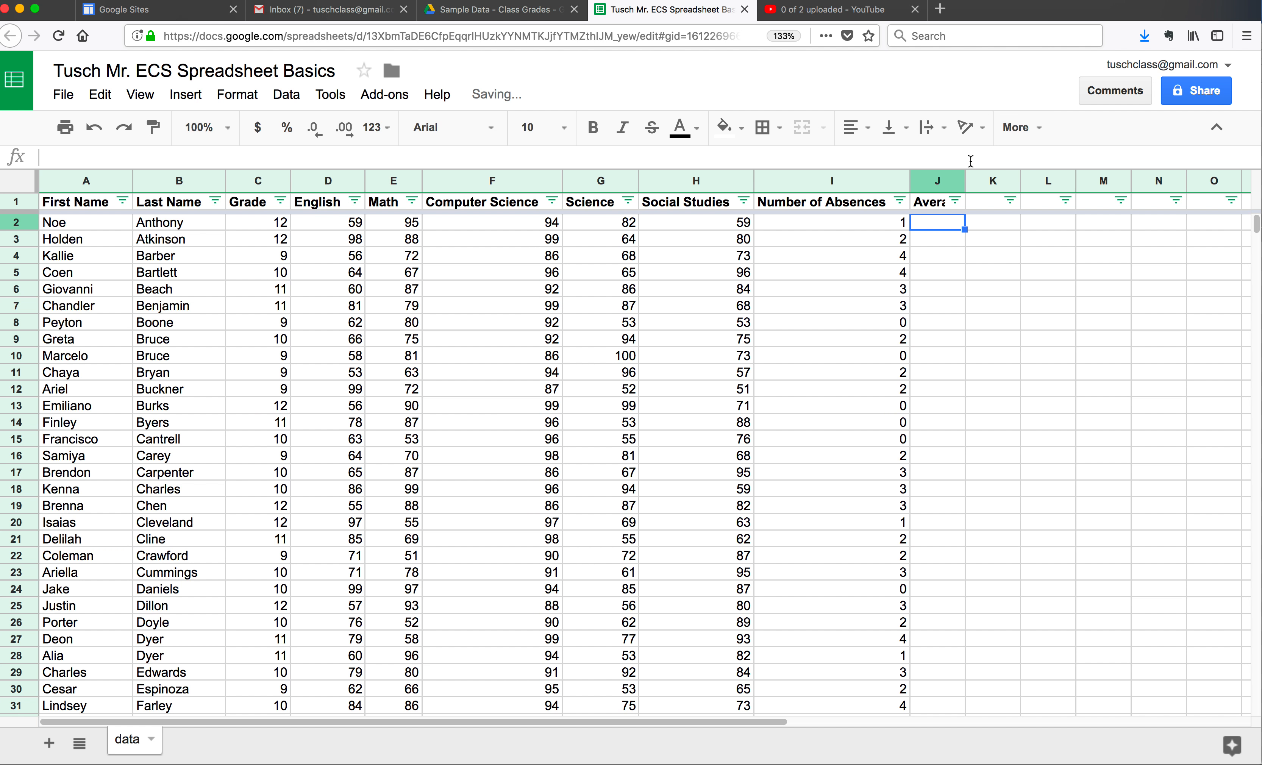
double_click(964, 181)
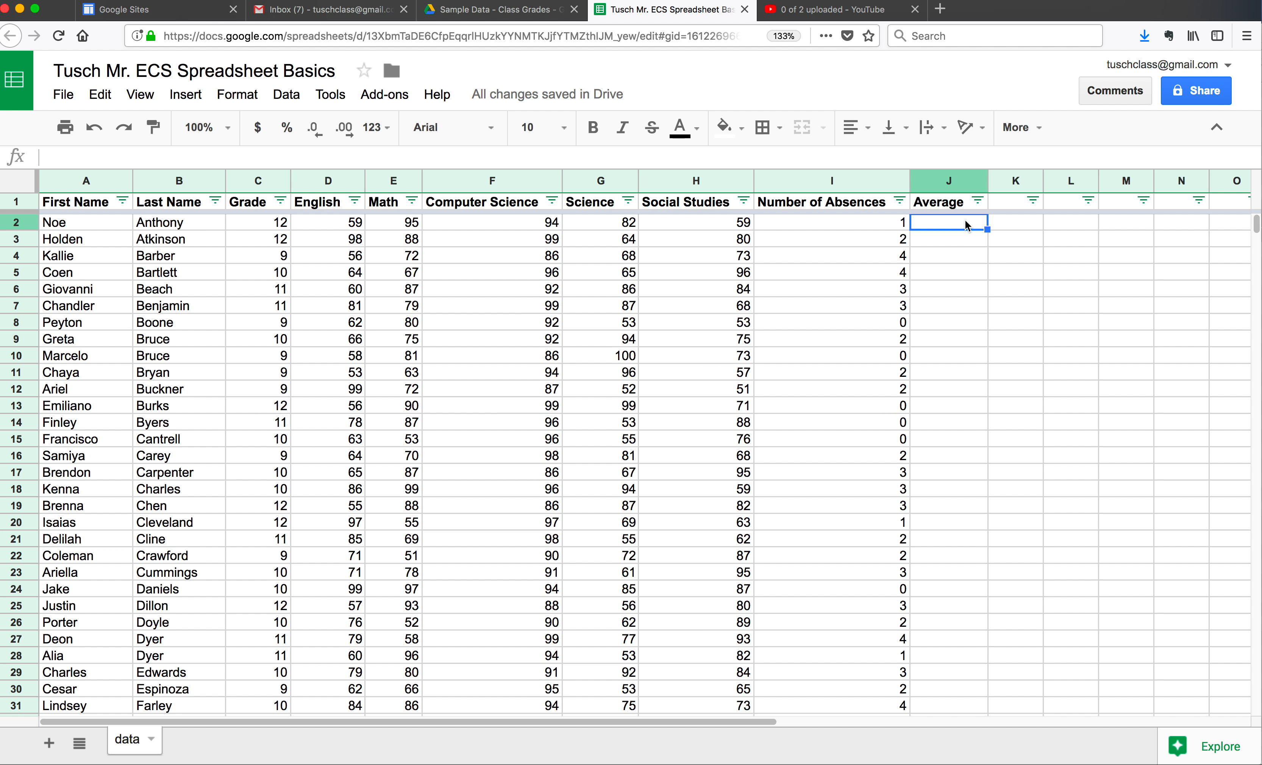
Enter the formula =(D2+E2+F2+G2+H2)/5 in cell J2 to average the first student's five subject grades.
left_click(252, 157)
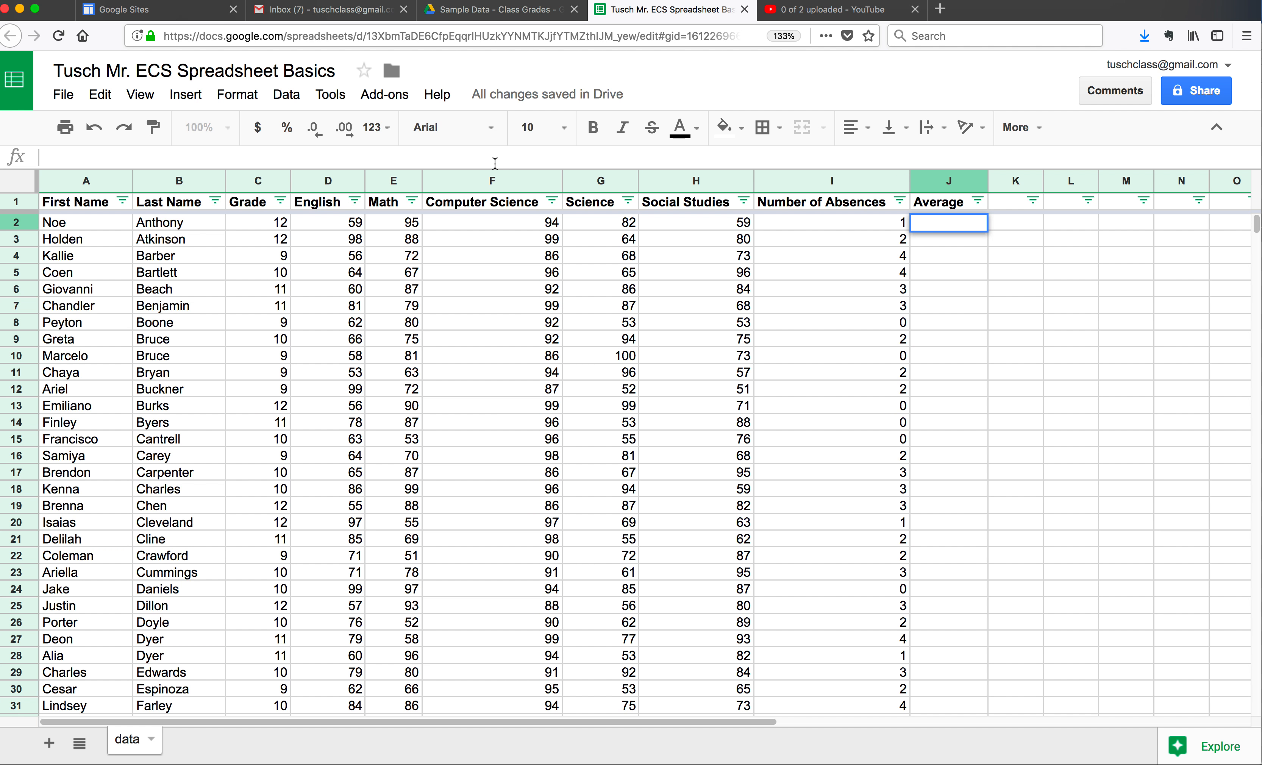
type("=")
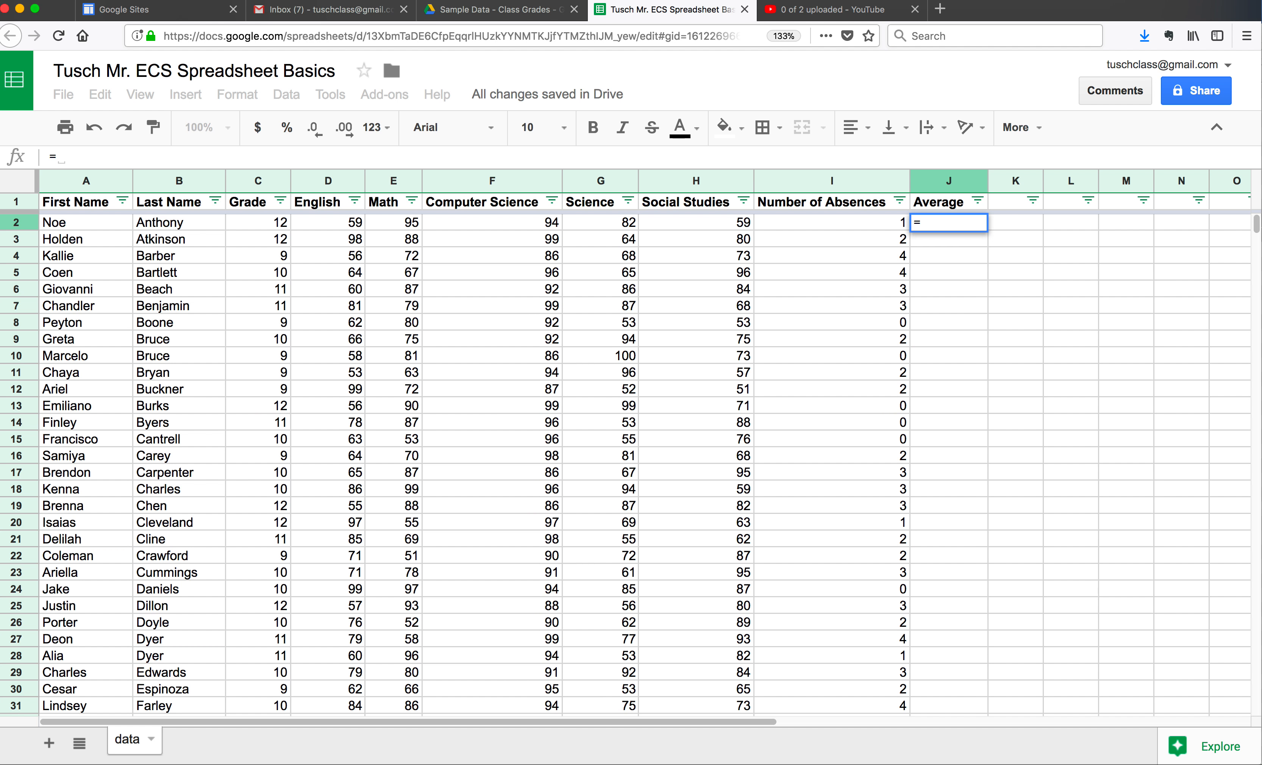
type("(")
left_click(320, 226)
type("+")
left_click(416, 224)
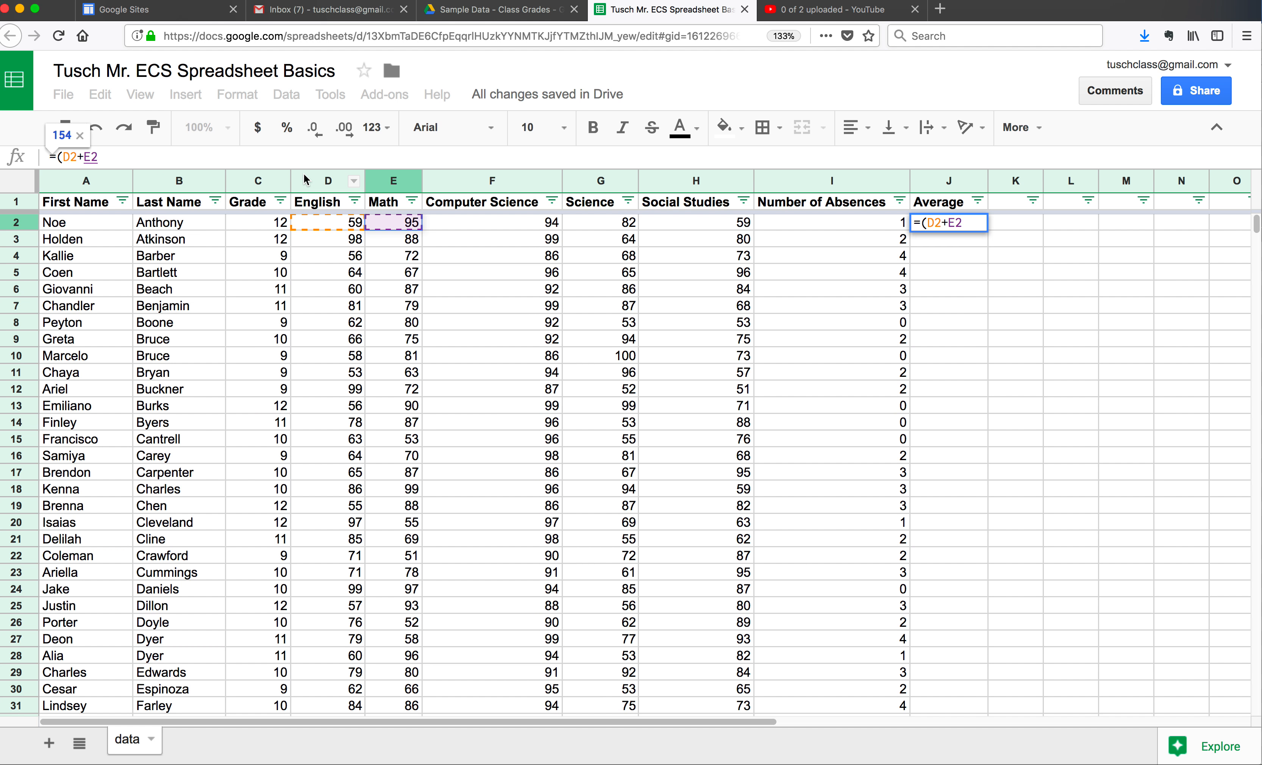
type("+")
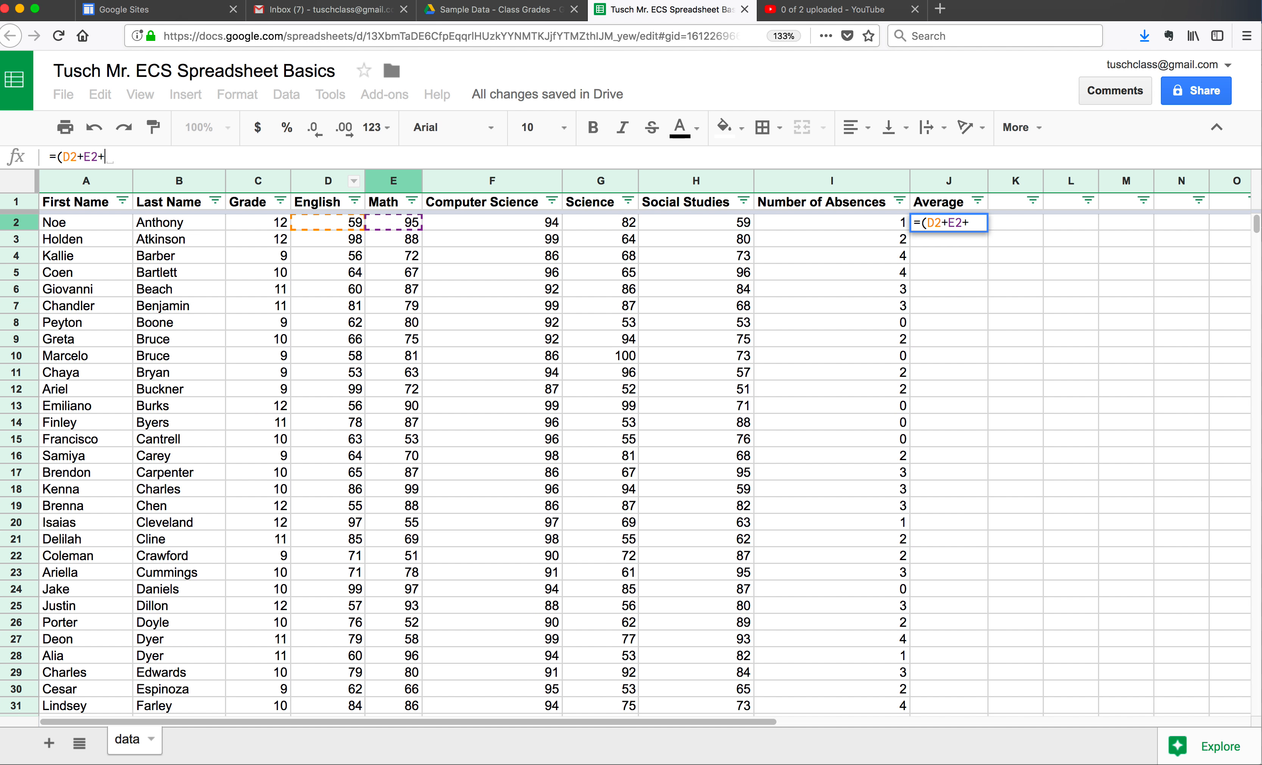
left_click(516, 223)
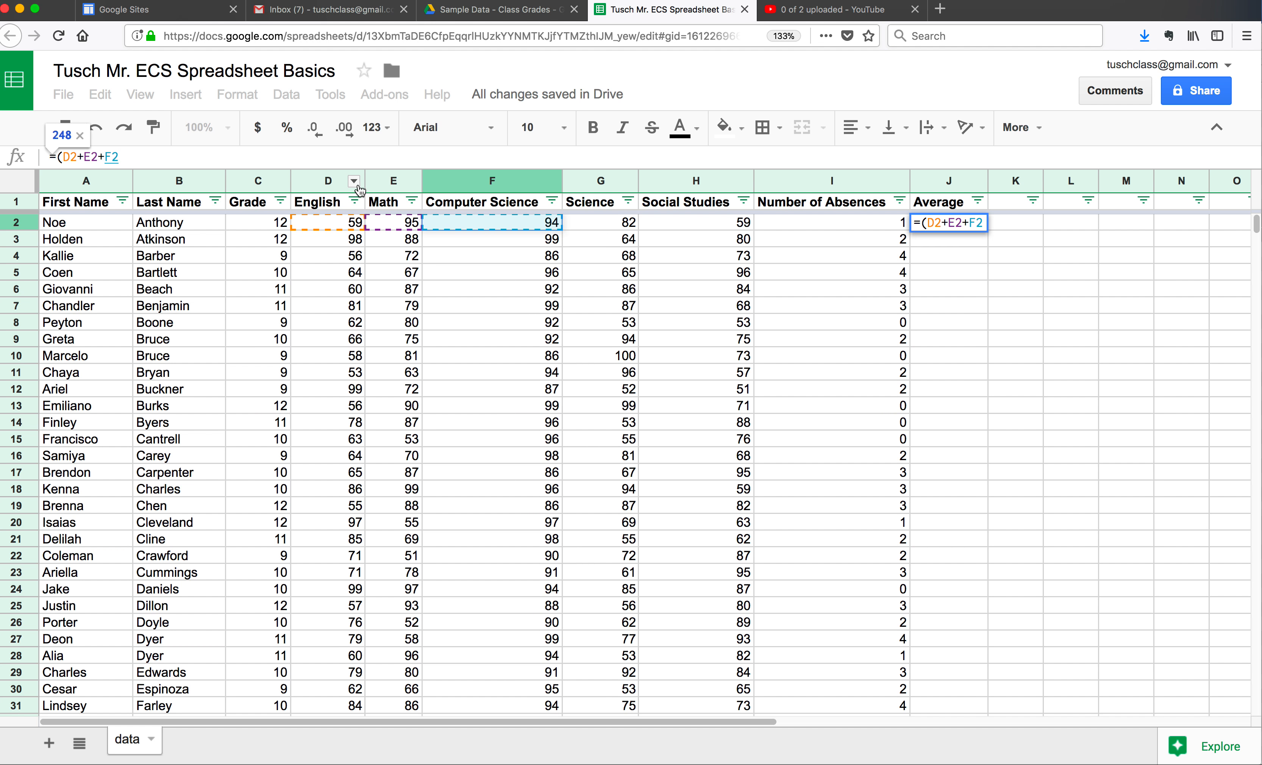
type("+")
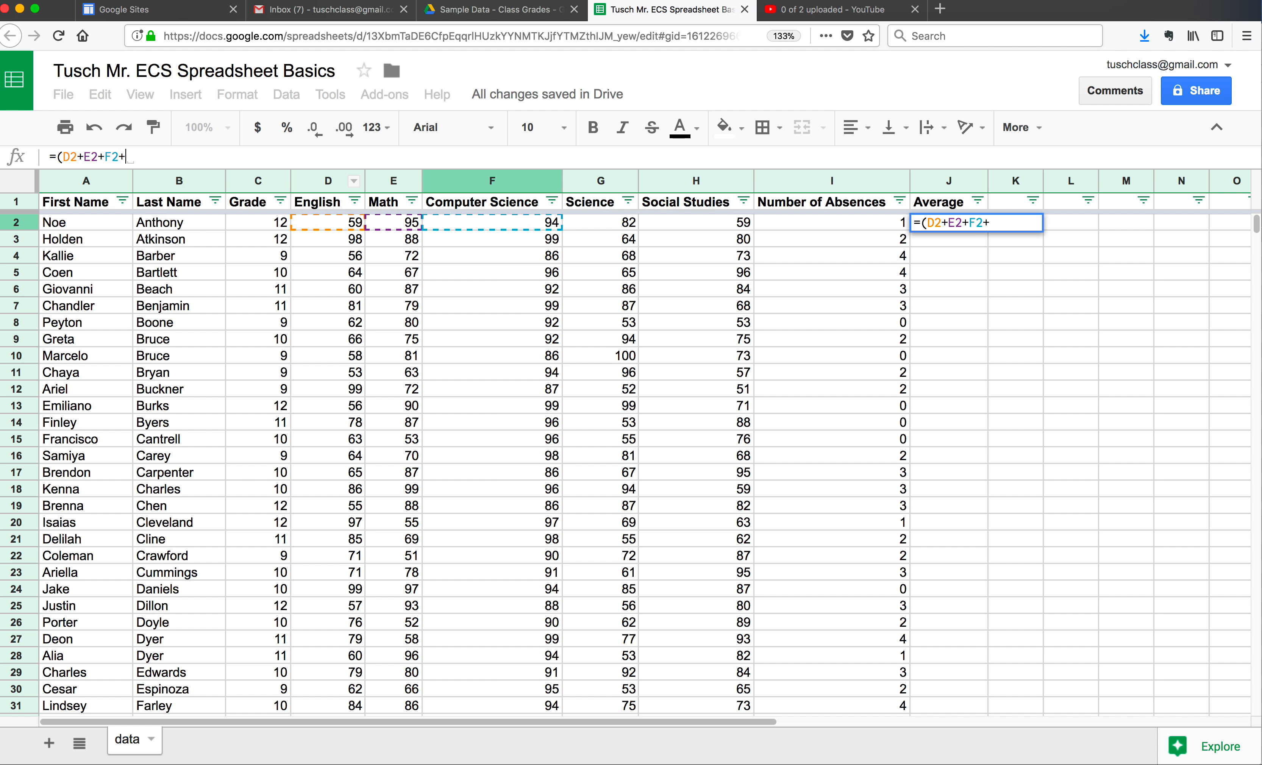
left_click(624, 223)
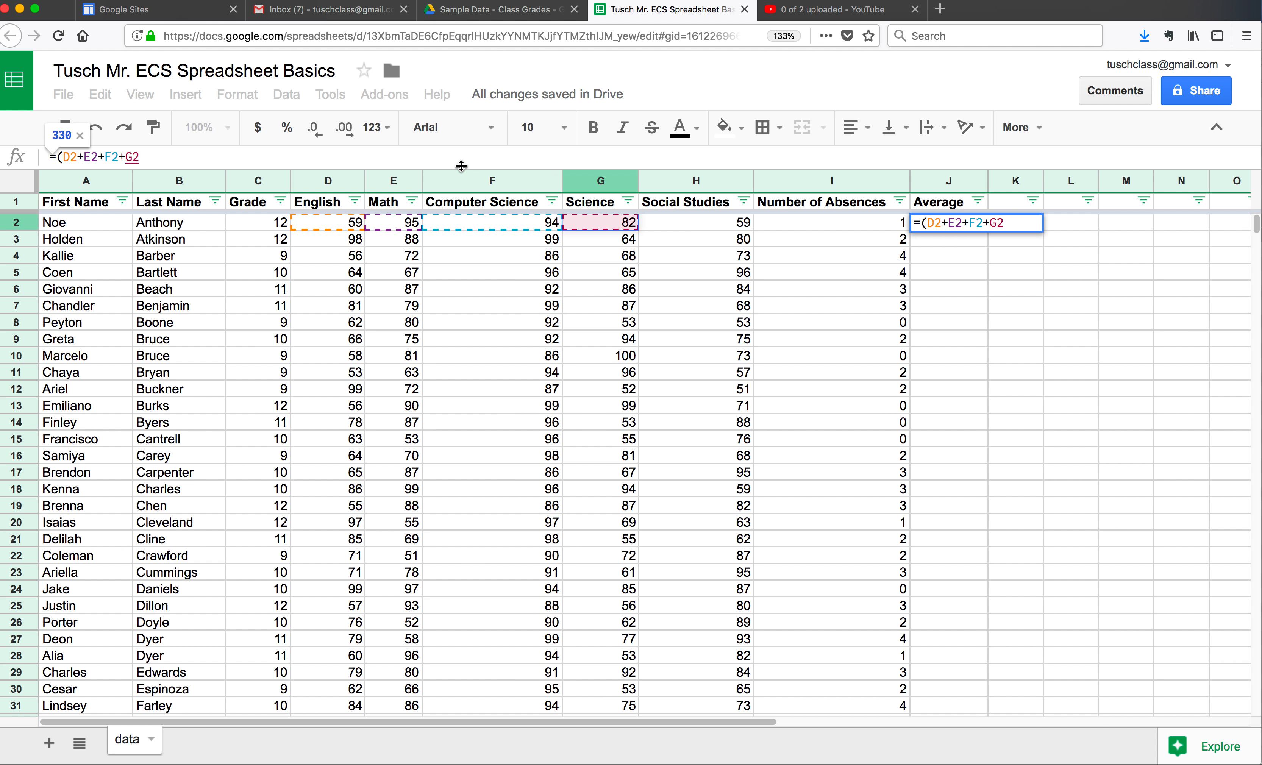
type("+")
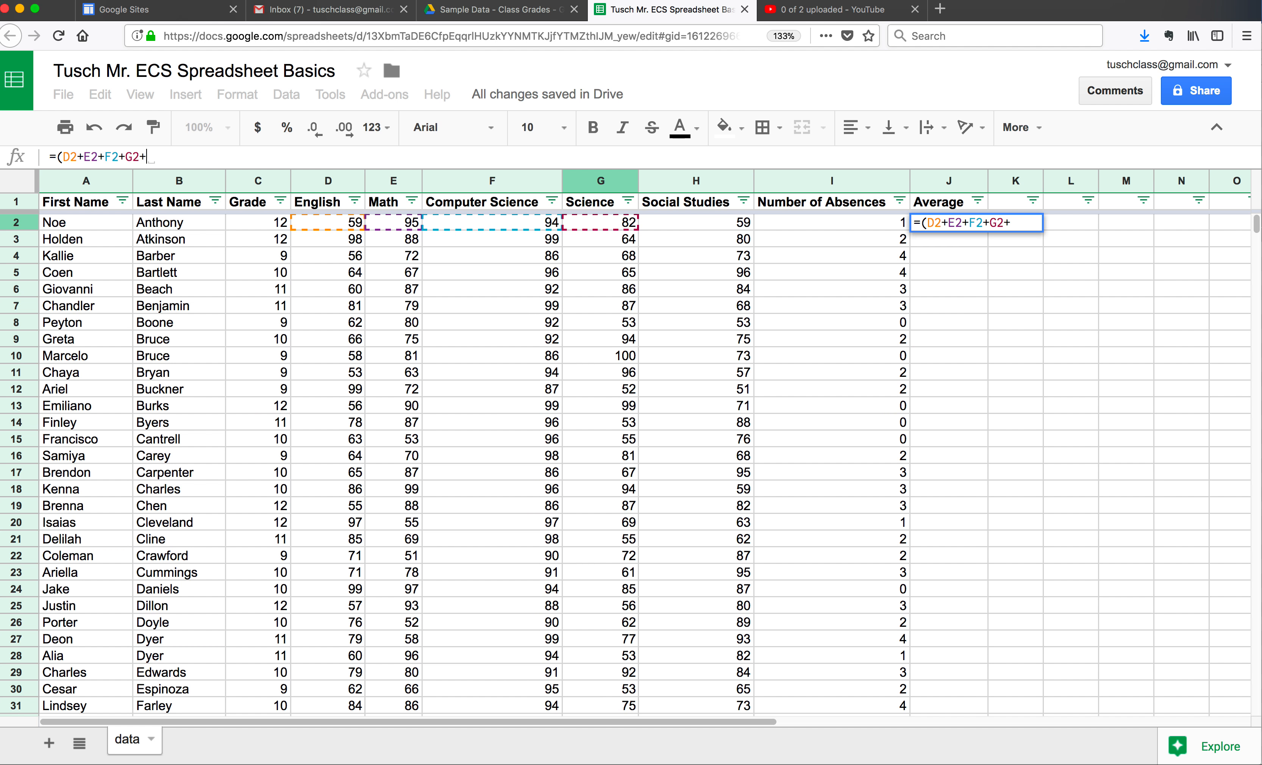
left_click(690, 223)
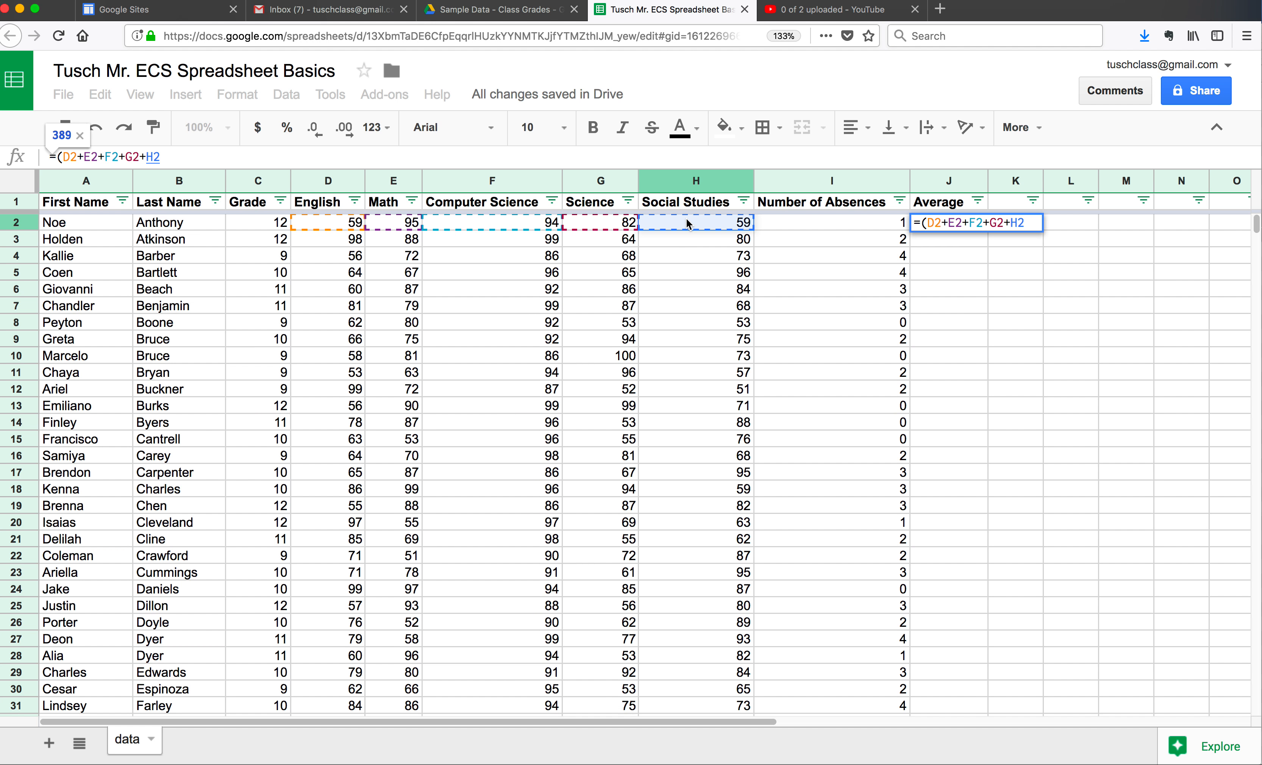
type(")")
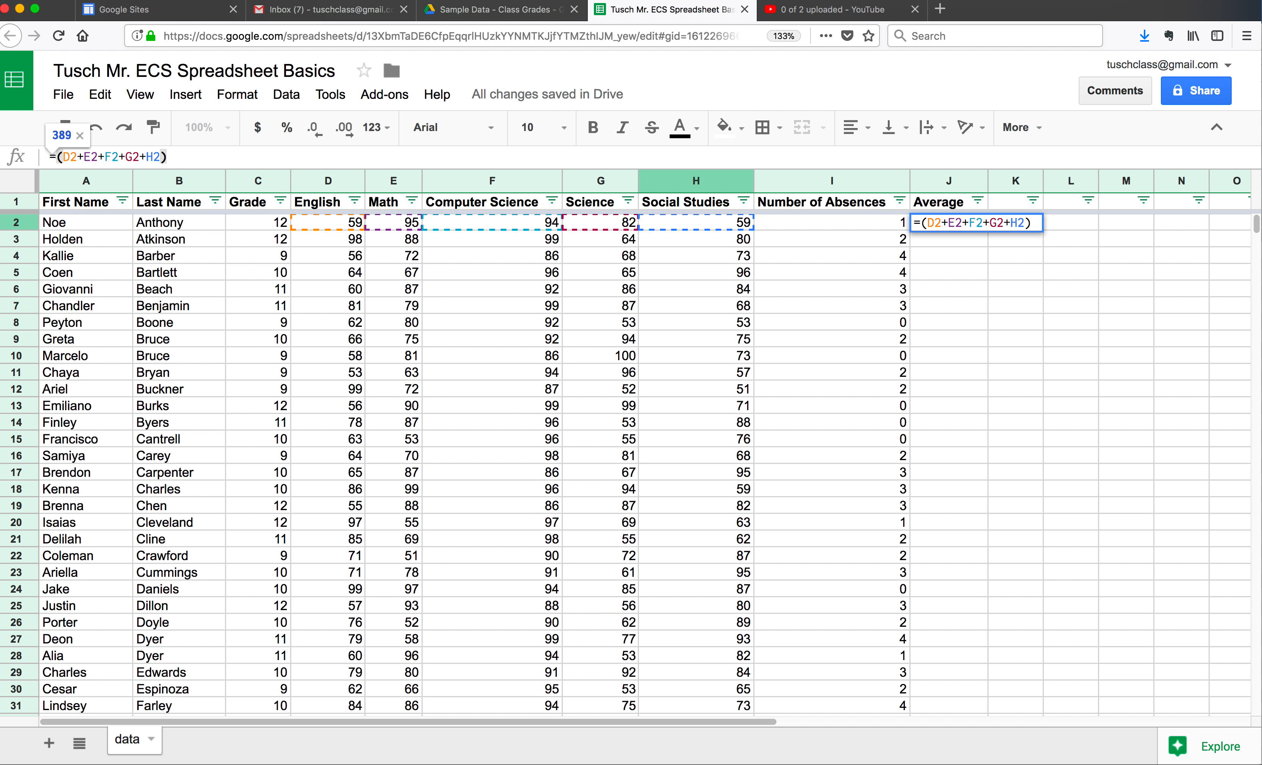
type("/")
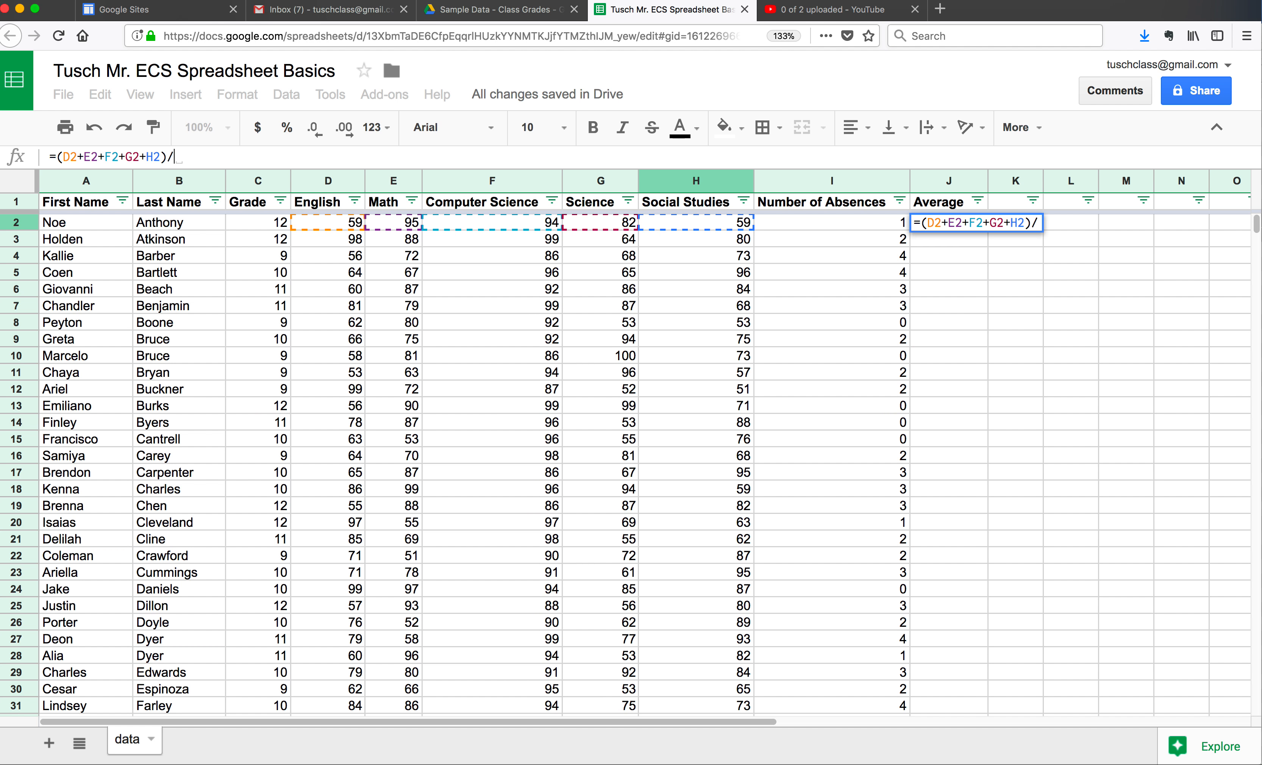
type("5")
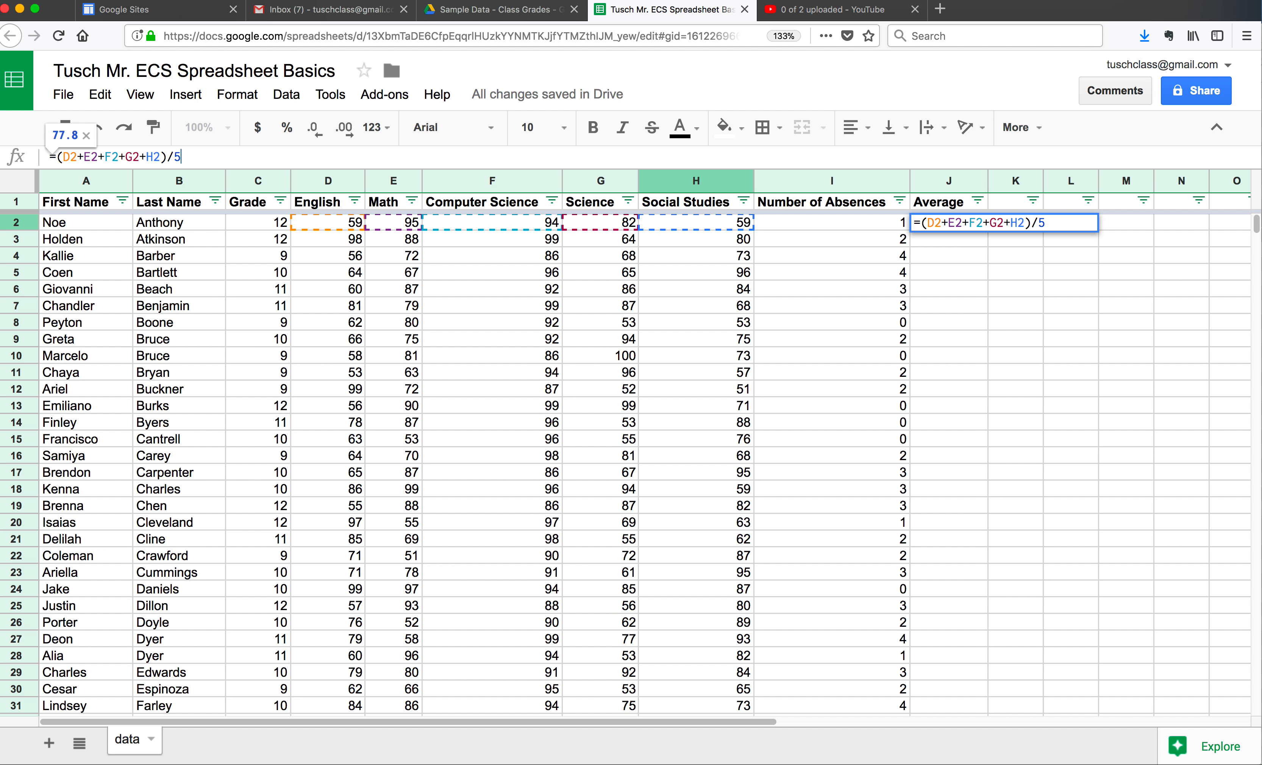
key("Return")
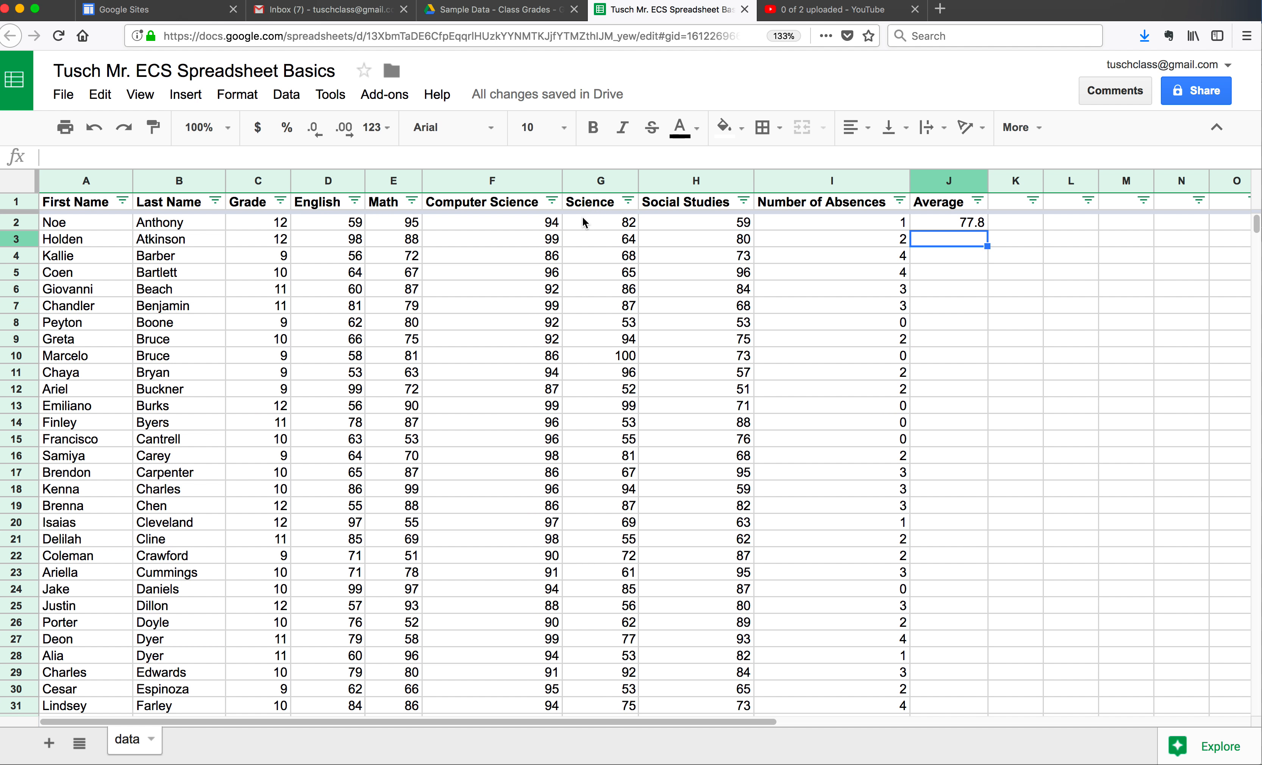
left_click(957, 227)
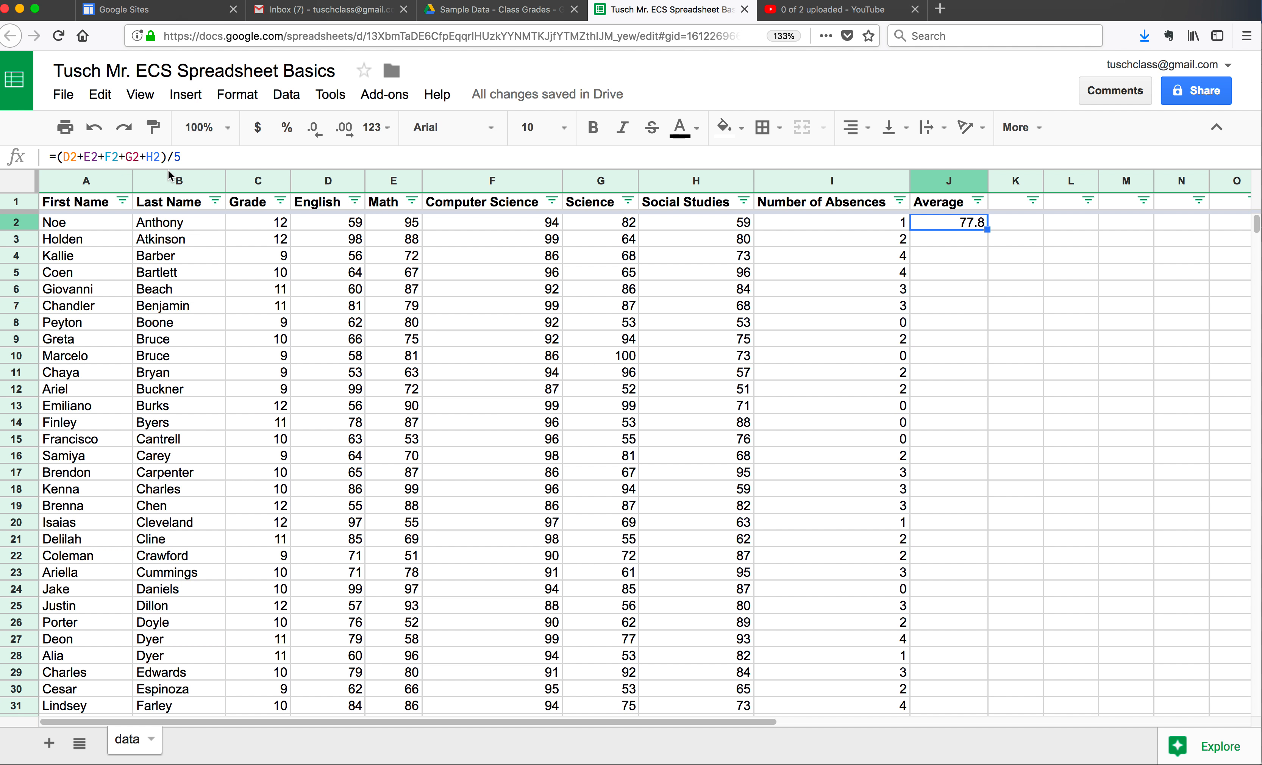
left_click(969, 239)
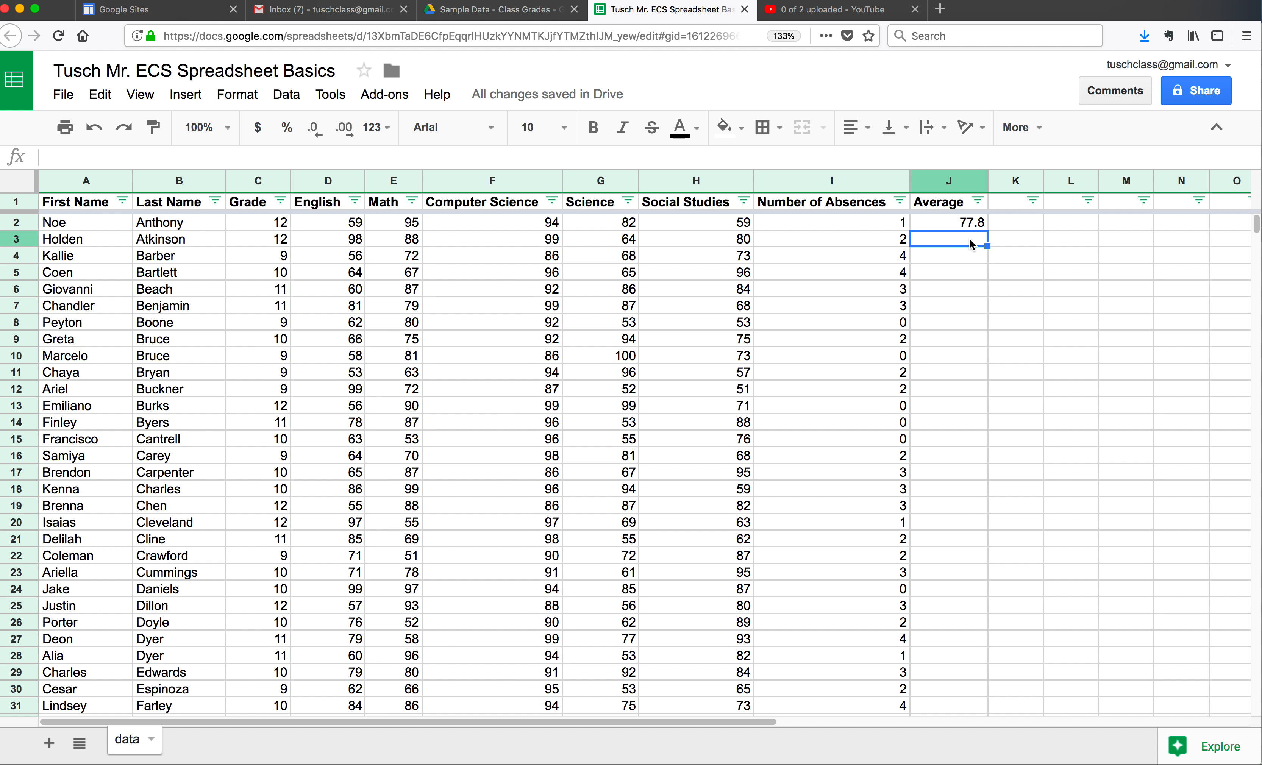
key("ctrl+Right")
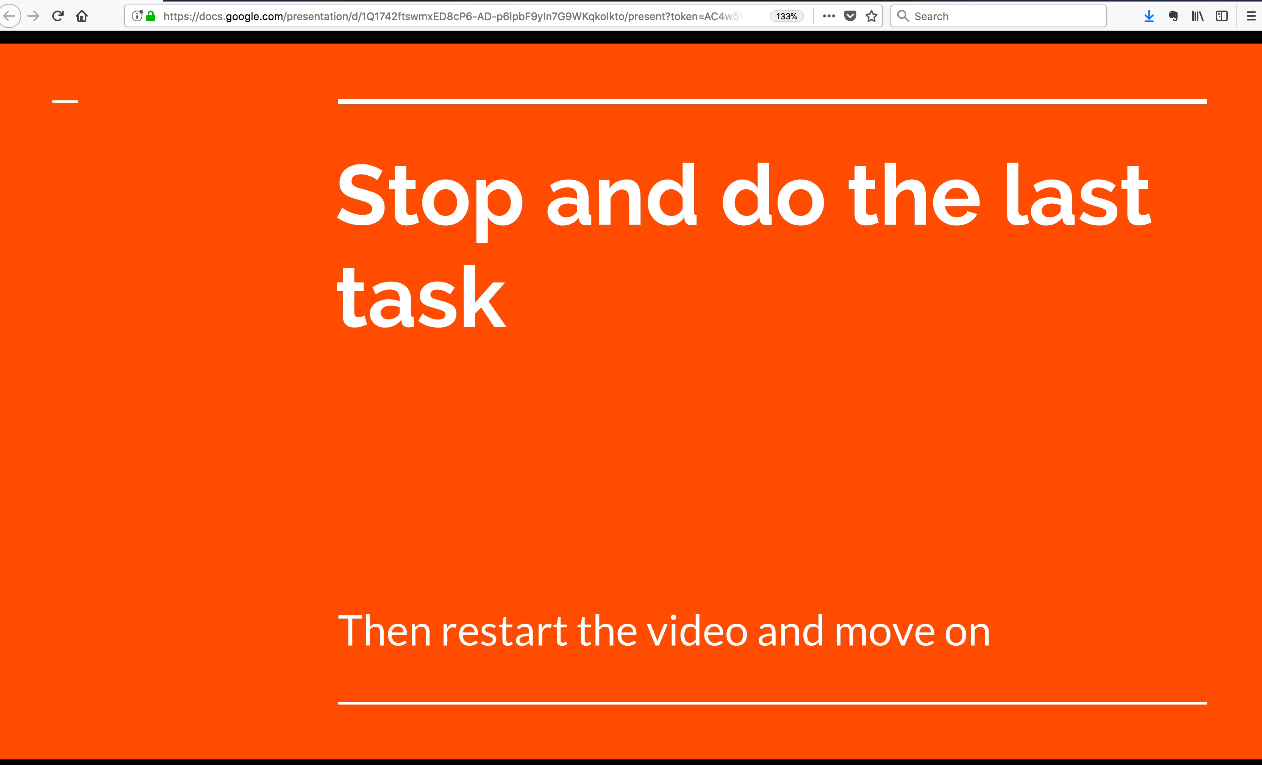
key("ctrl+Left")
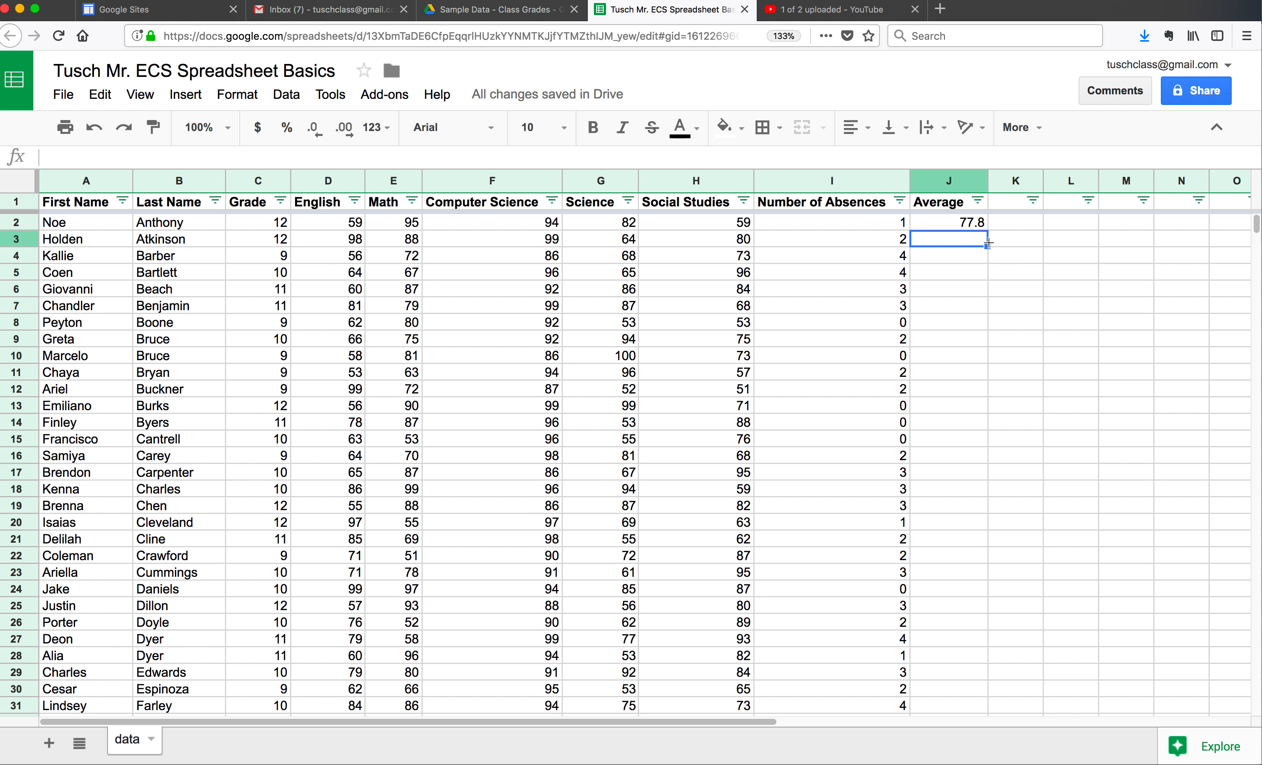
left_click(981, 229)
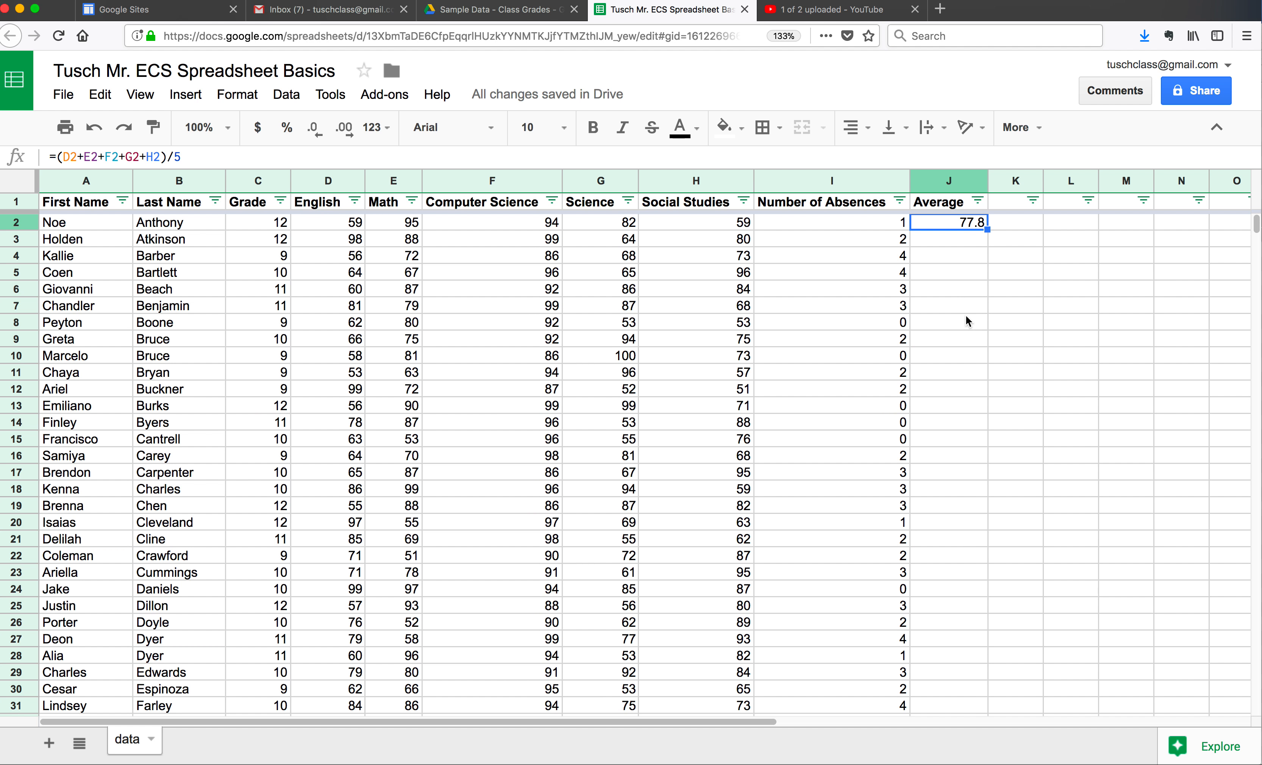
Enter the formula =(D3+E3+F3+G3+H3)/5 in cell J3 to average the second student's five subject grades.
left_click(965, 236)
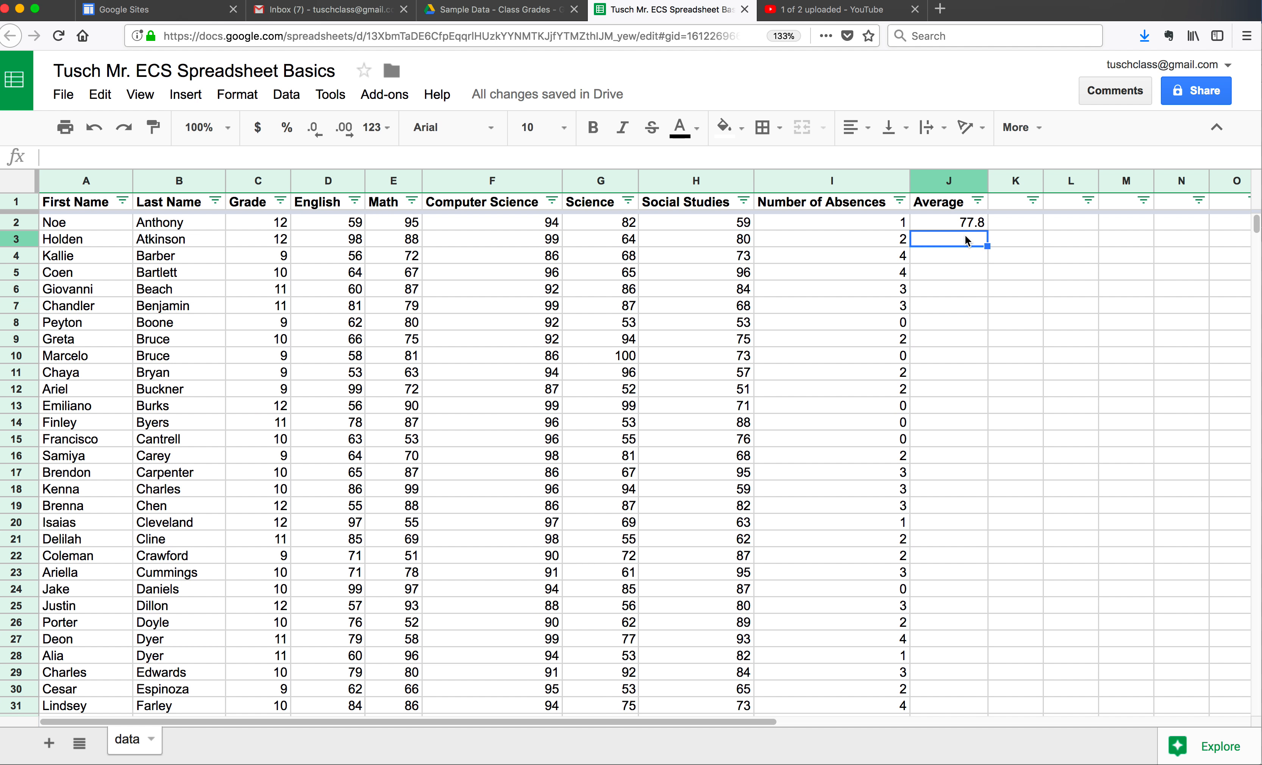
type("=")
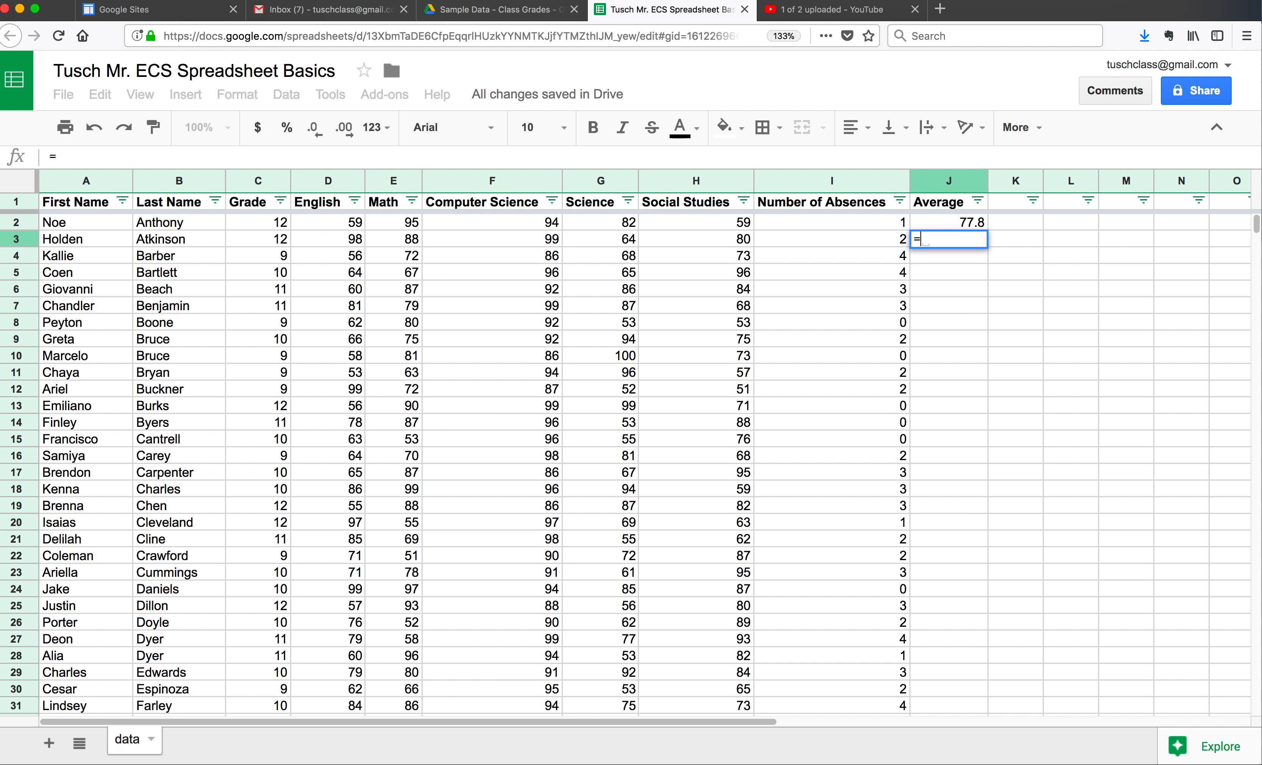
type("(")
left_click(320, 242)
type("+")
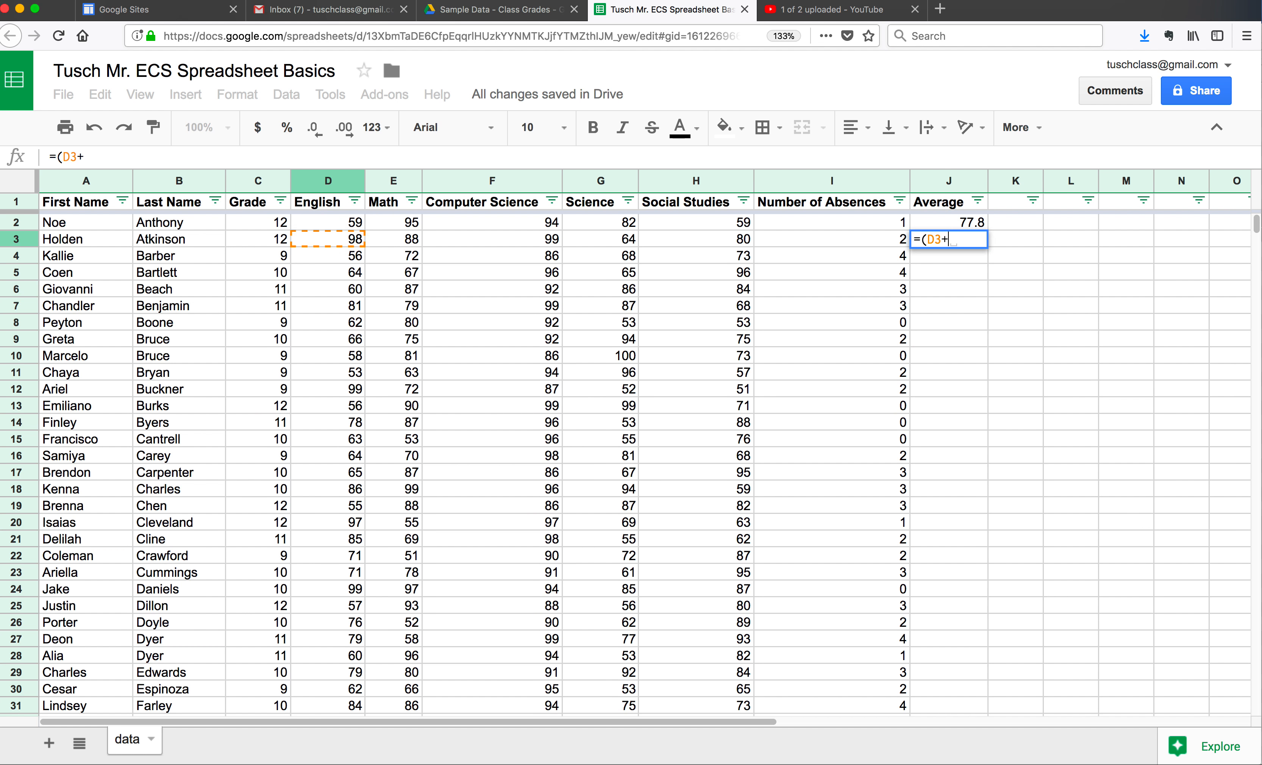
left_click(385, 241)
type("+")
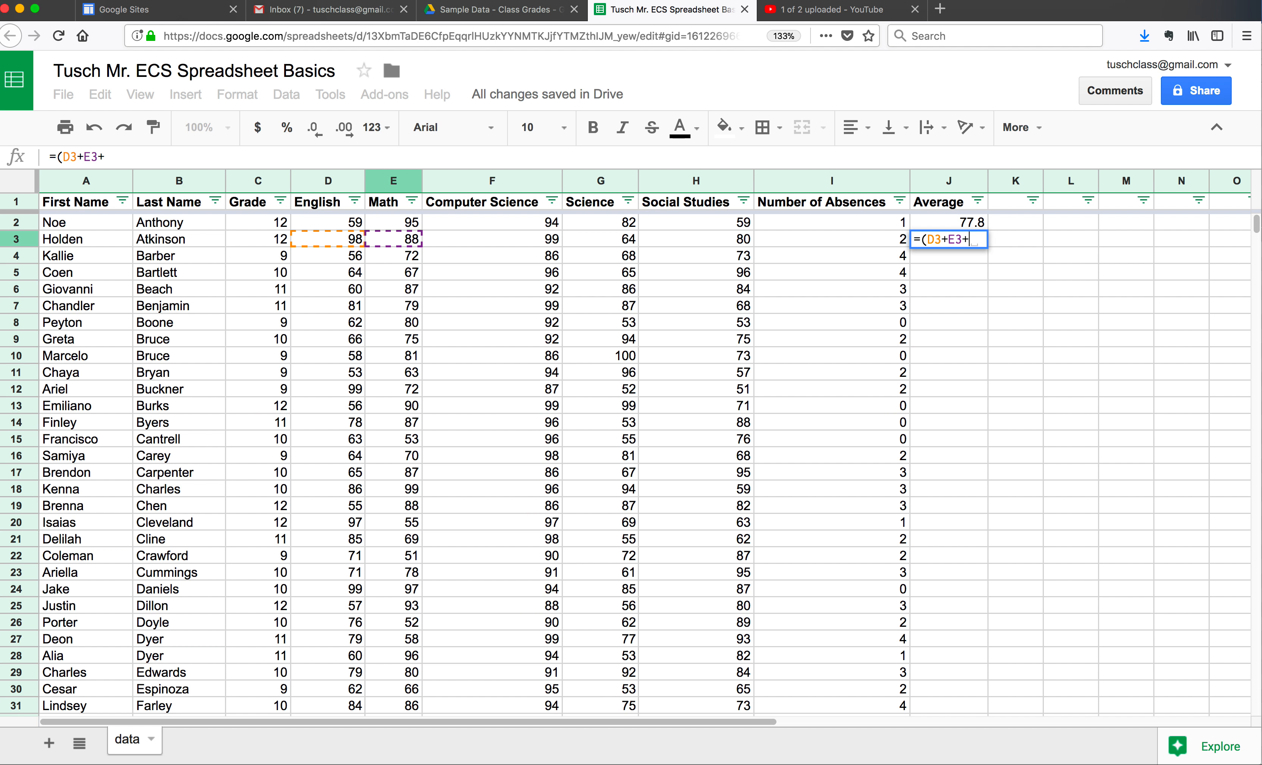
left_click(463, 240)
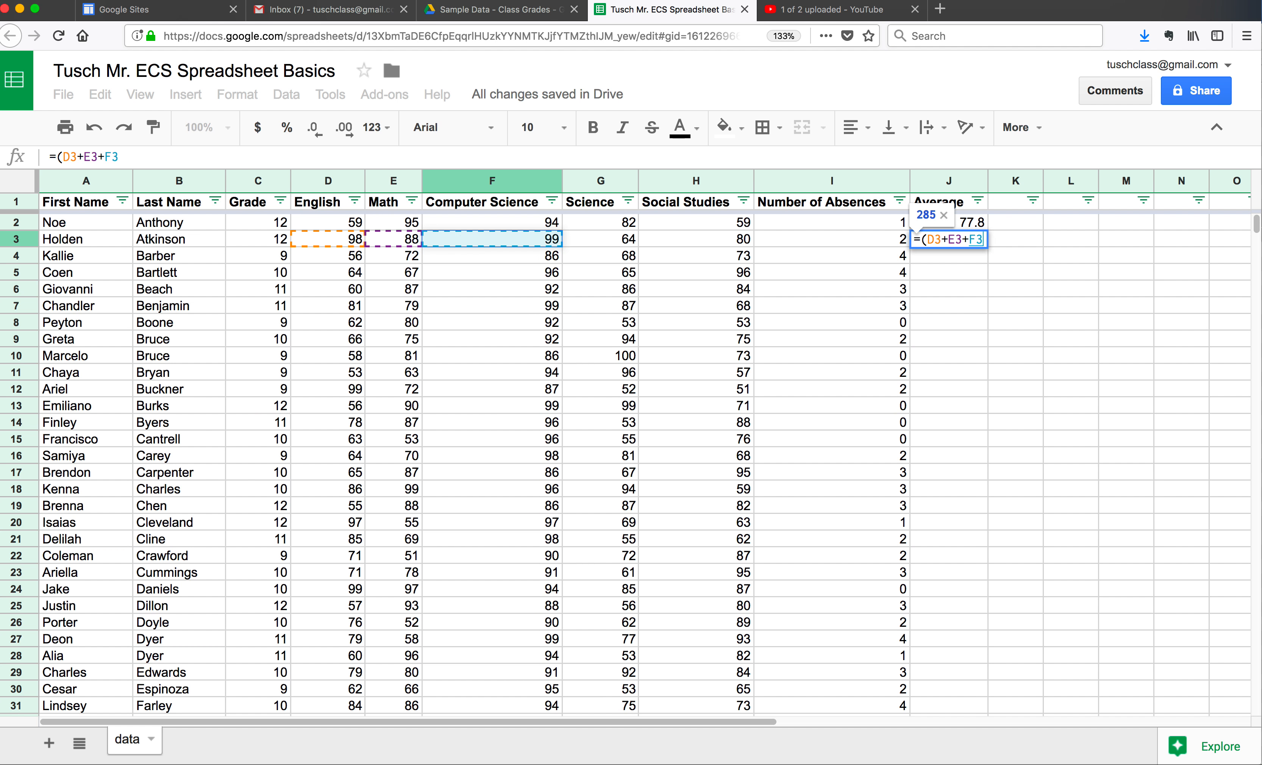
type("+")
left_click(611, 245)
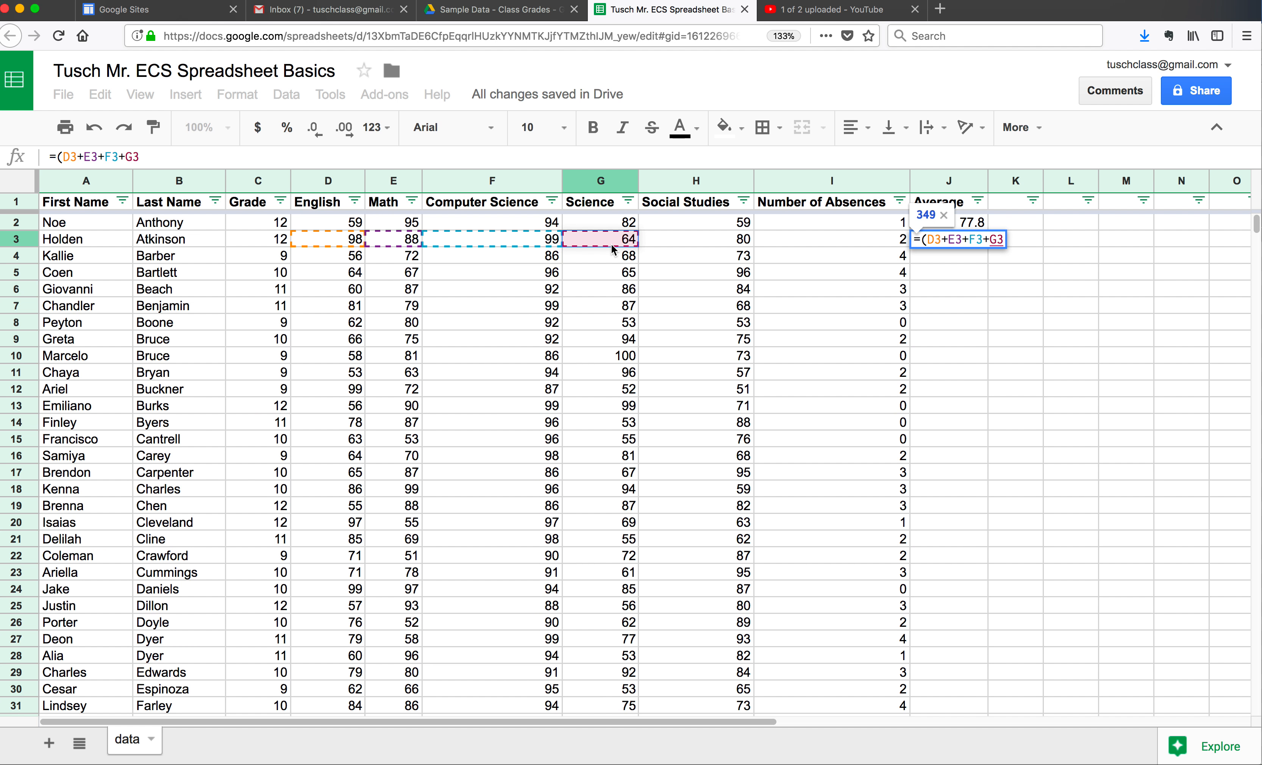
type("+")
left_click(690, 244)
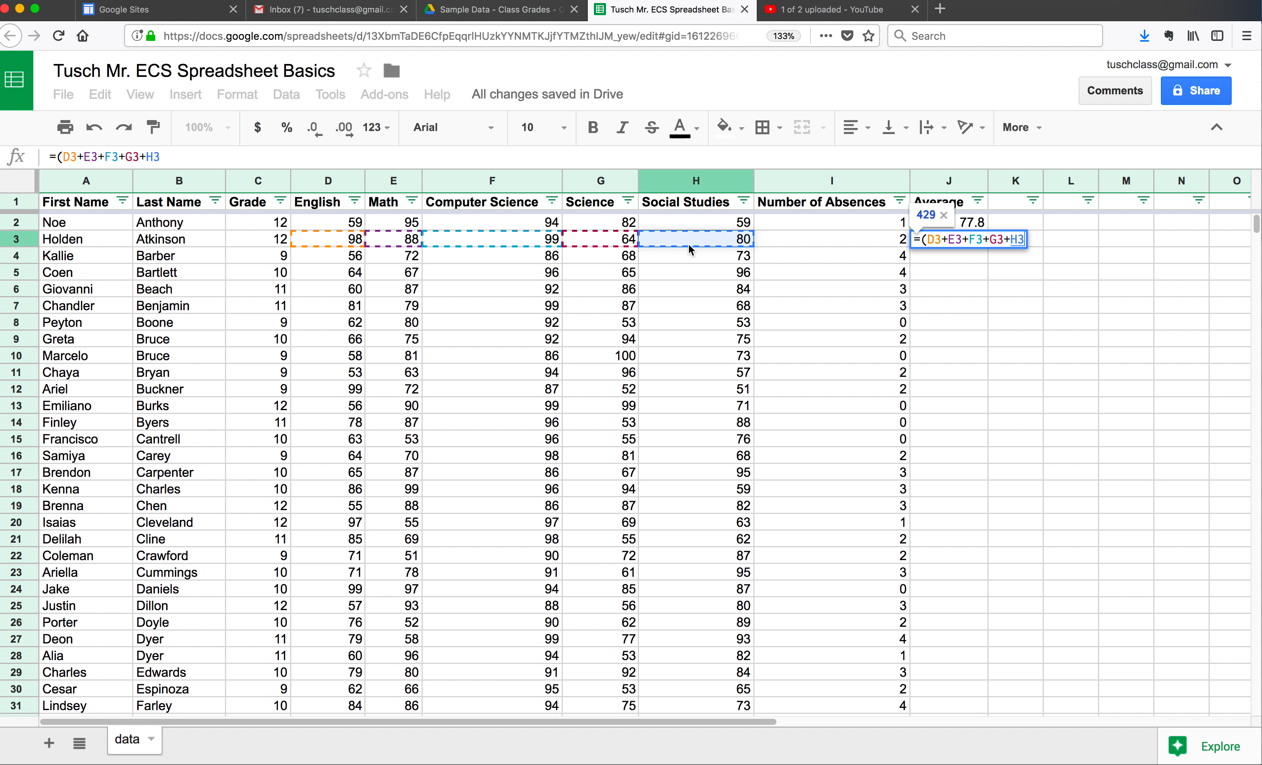
type(")/")
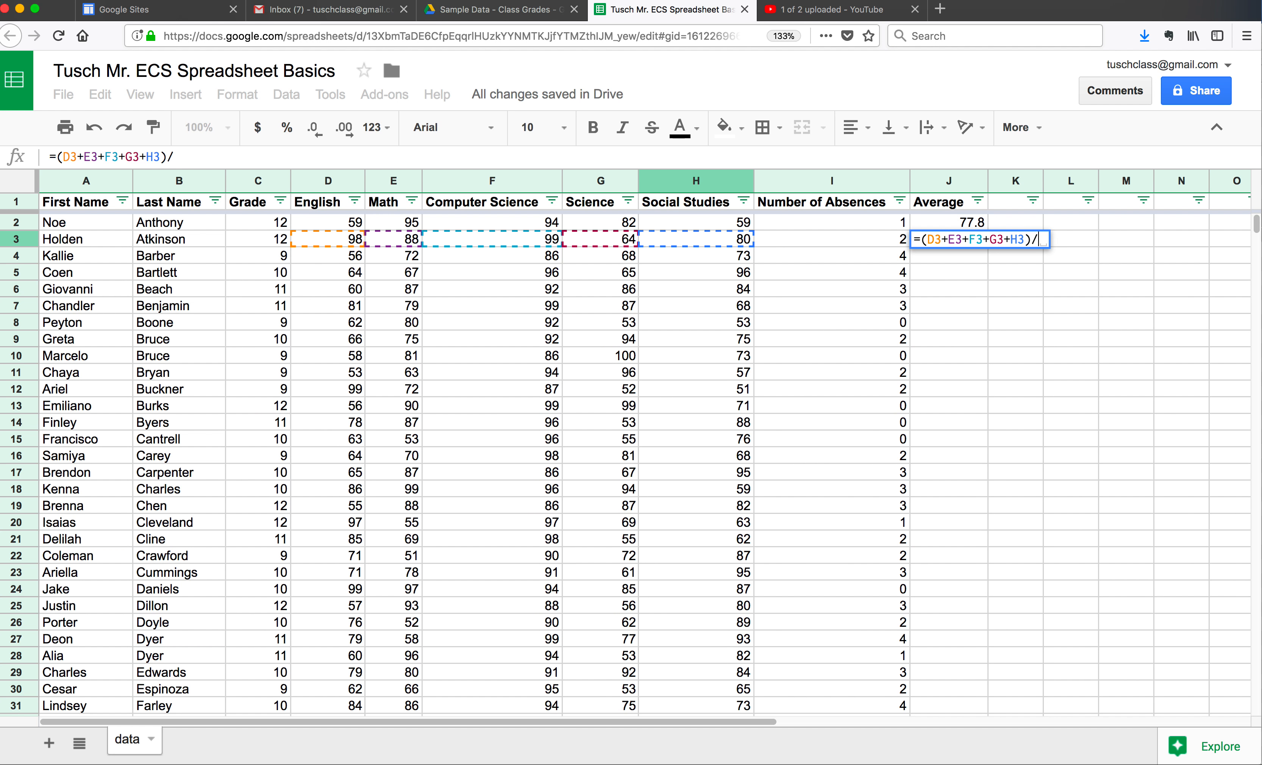
type("5")
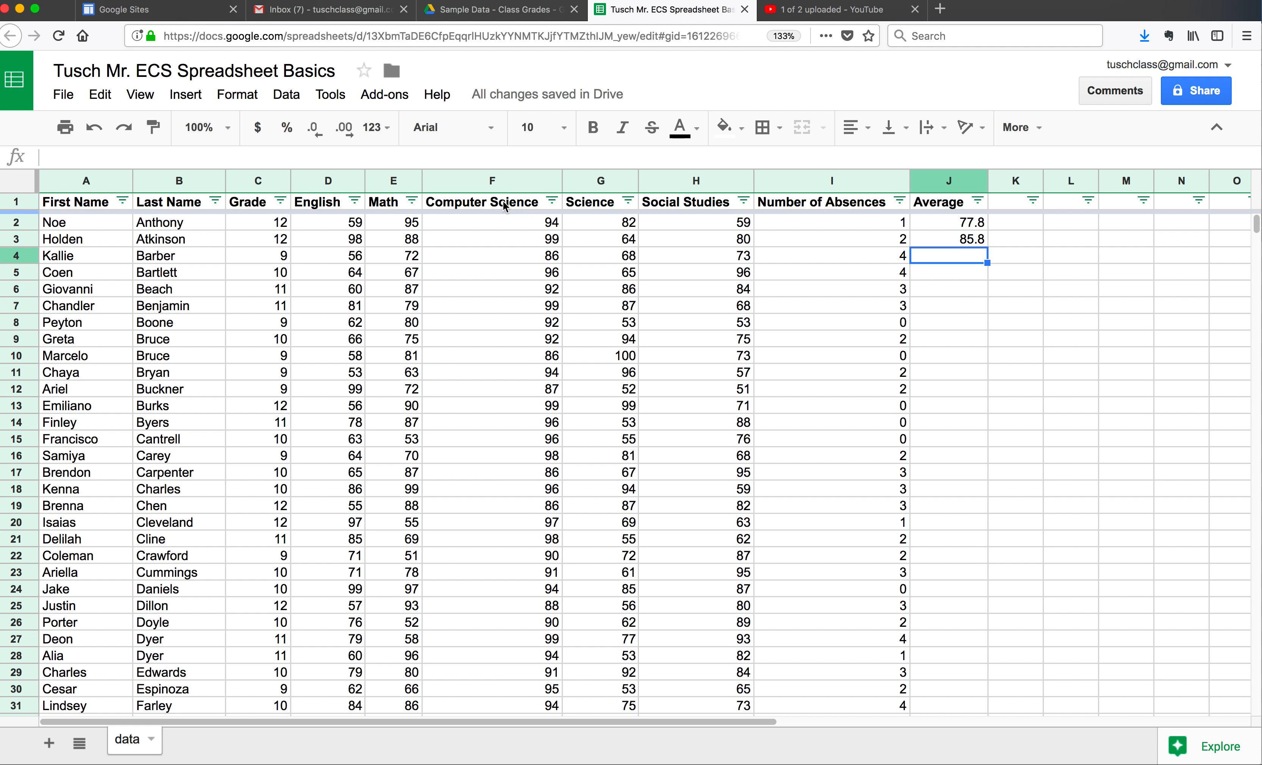
Fill the average formula from cell J3 down column J to the last student in row 101.
left_click(508, 160)
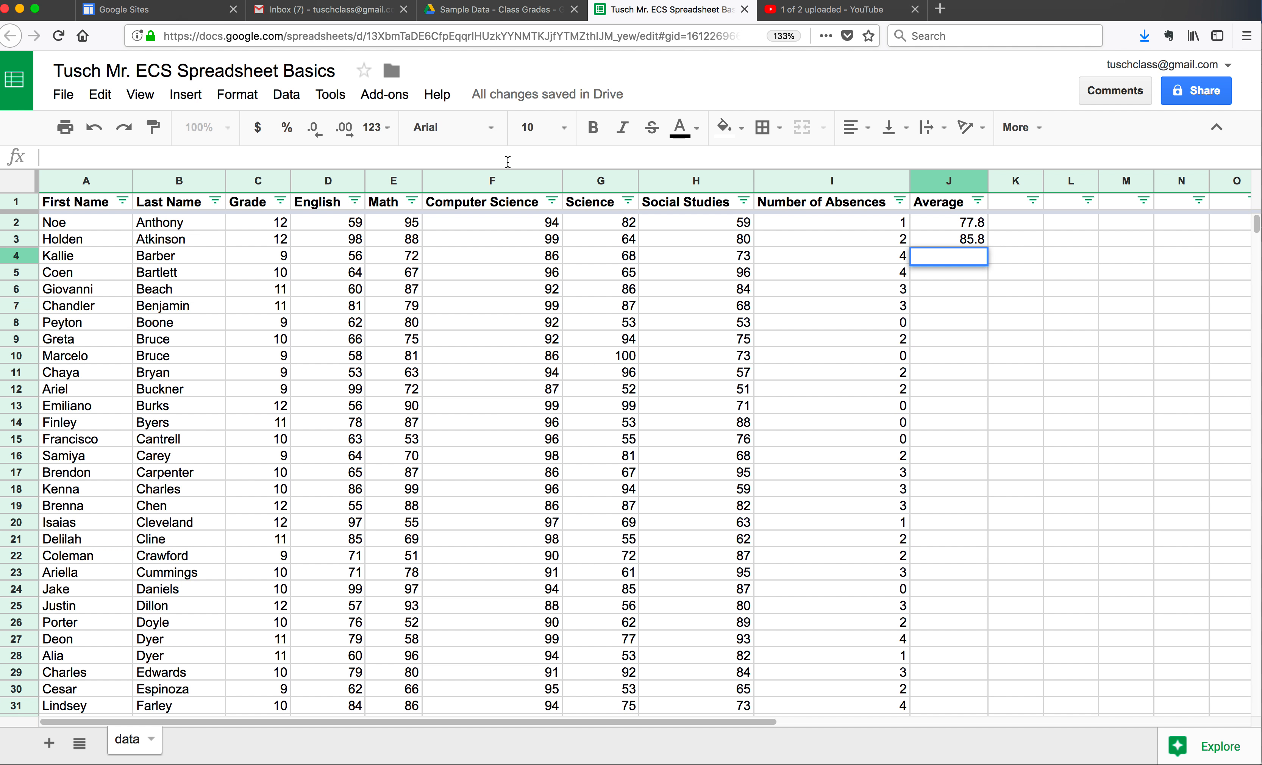
left_click(963, 310)
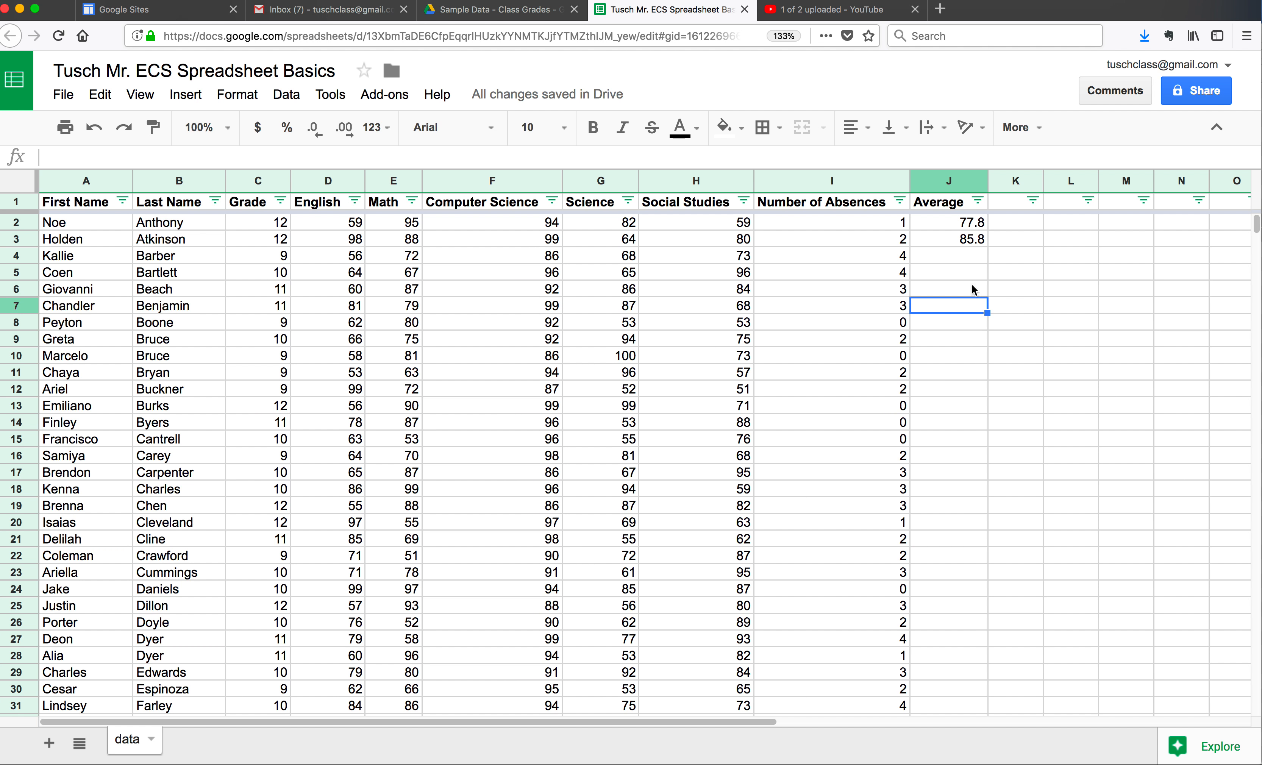
left_click(963, 241)
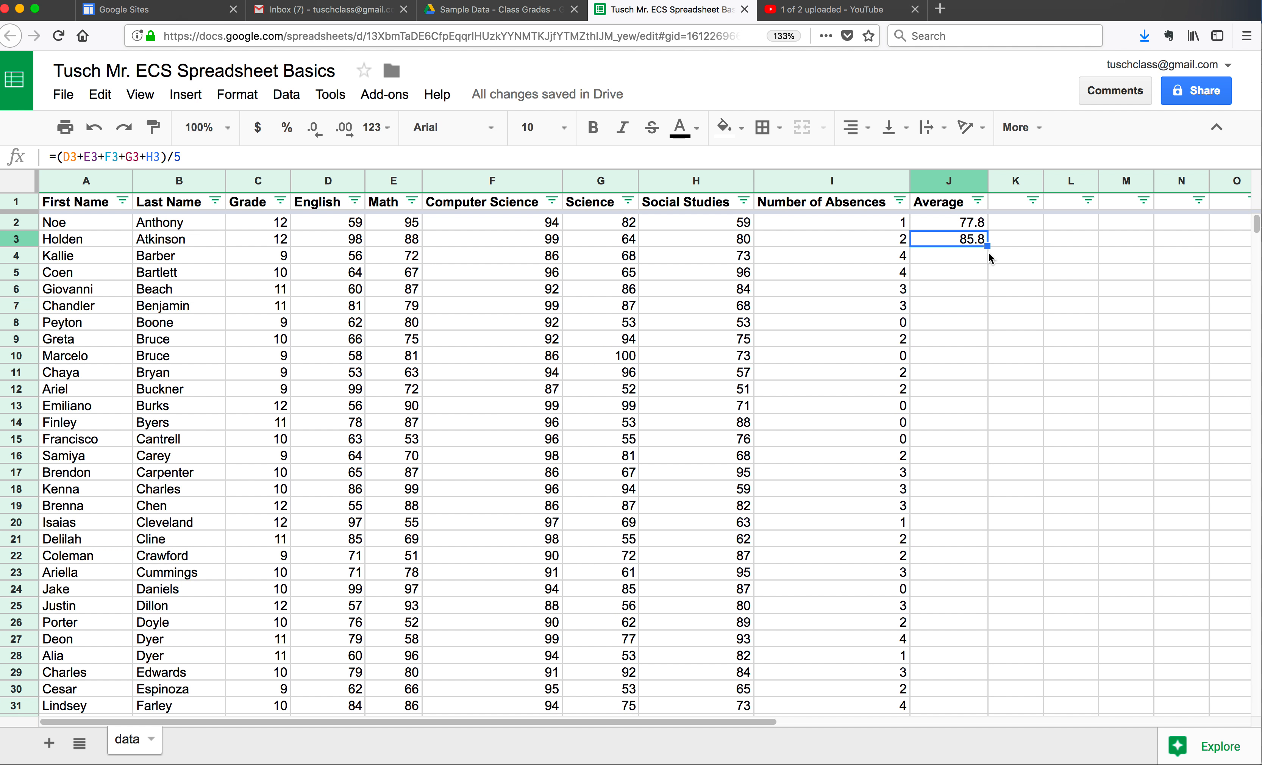
left_click(876, 241)
left_click(968, 243)
left_click_drag(988, 246, 968, 610)
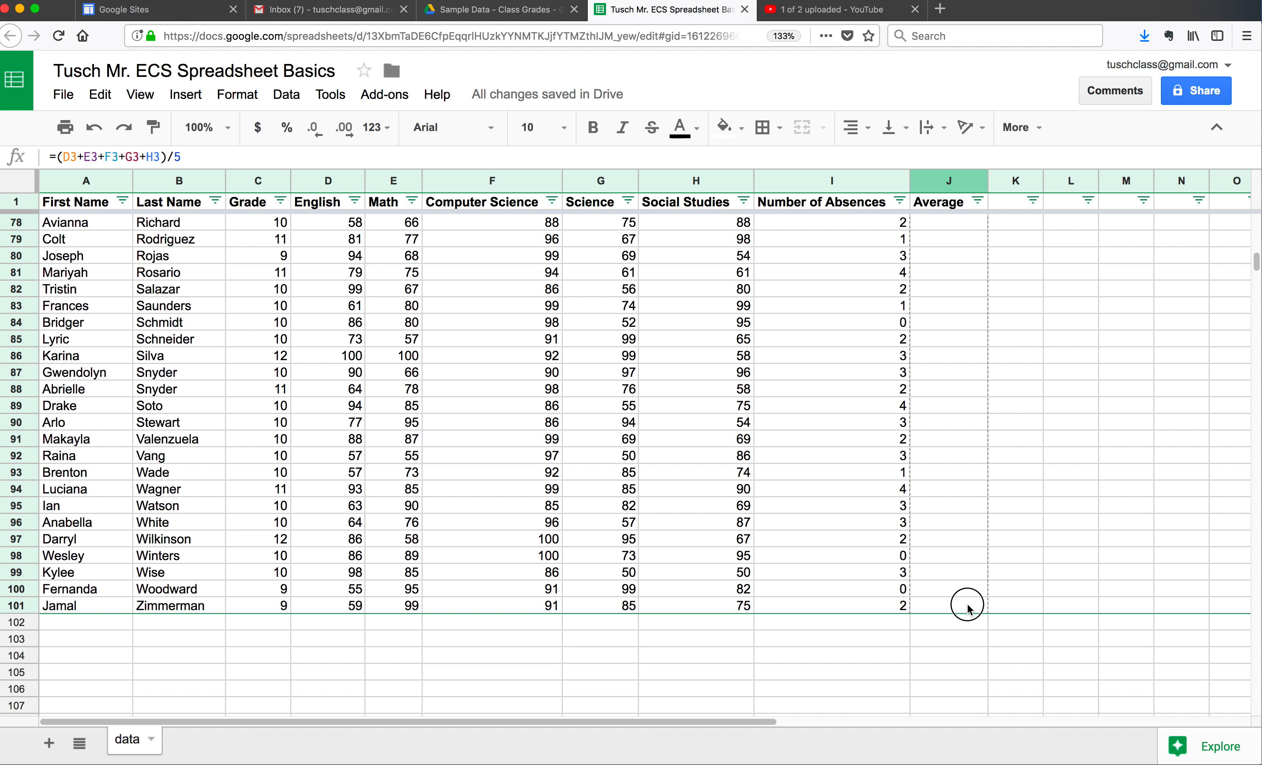
left_click_drag(968, 609, 967, 609)
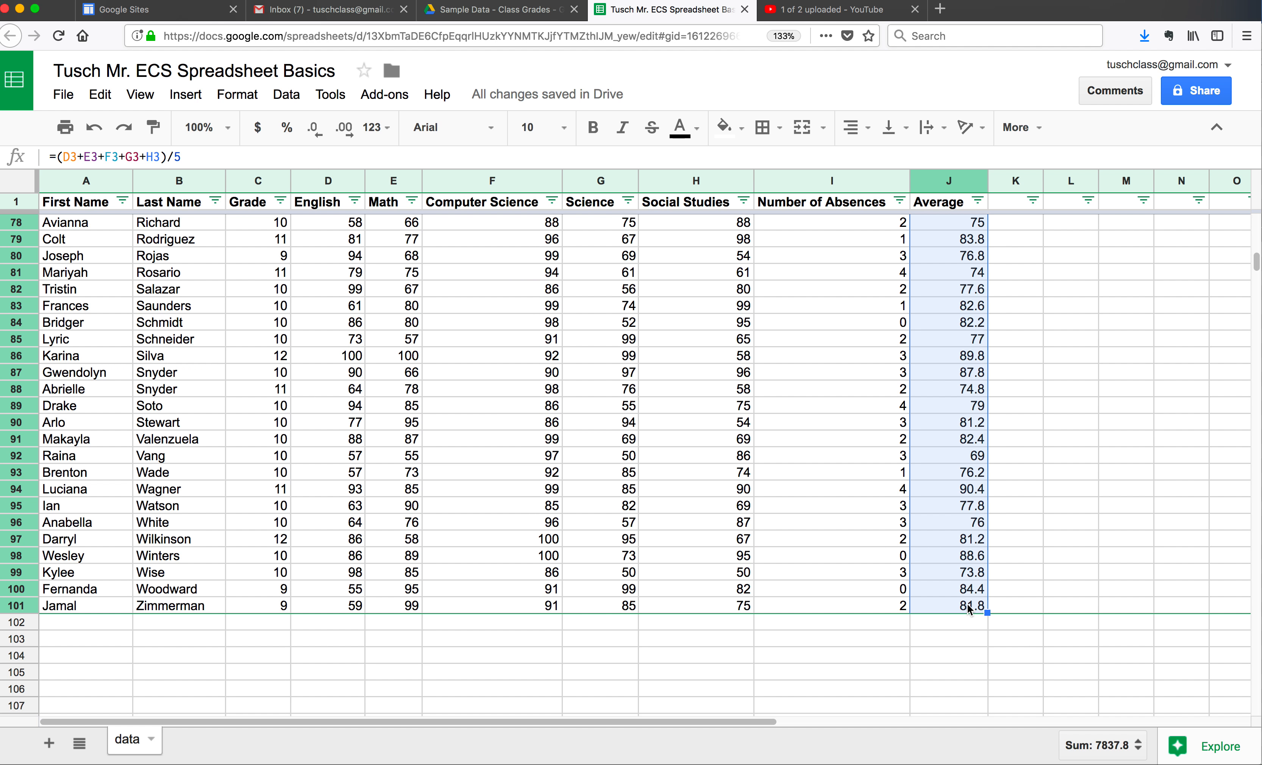
scroll(969, 609, "up", 20)
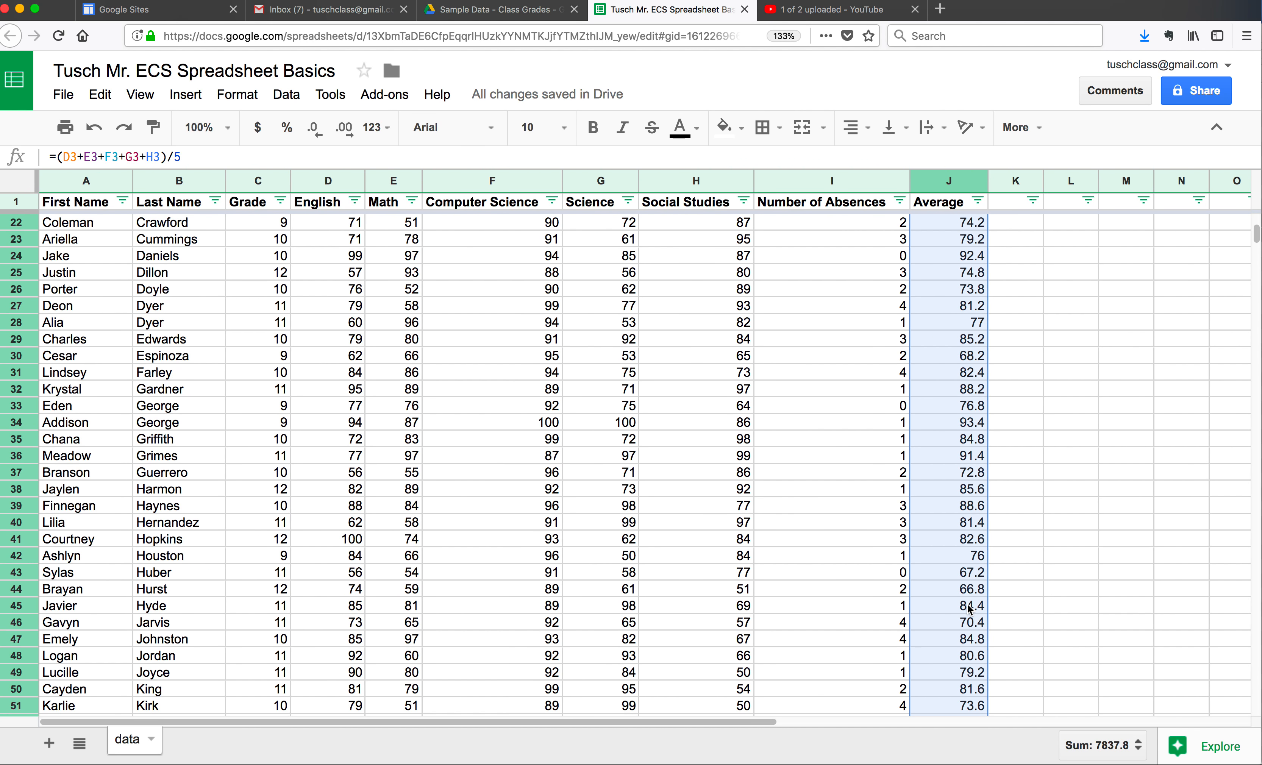
scroll(969, 609, "up", 5)
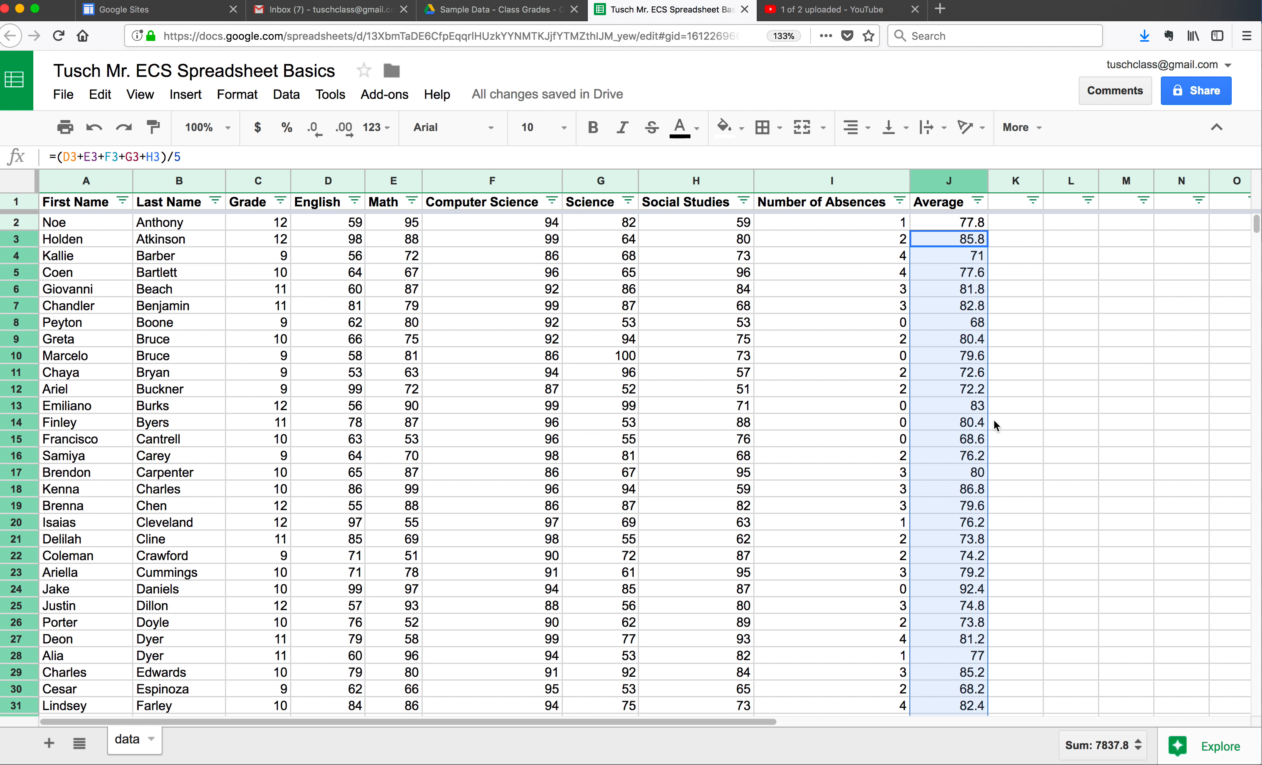
Undo the fill down column J and the formula entry in cell J3.
left_click(966, 238)
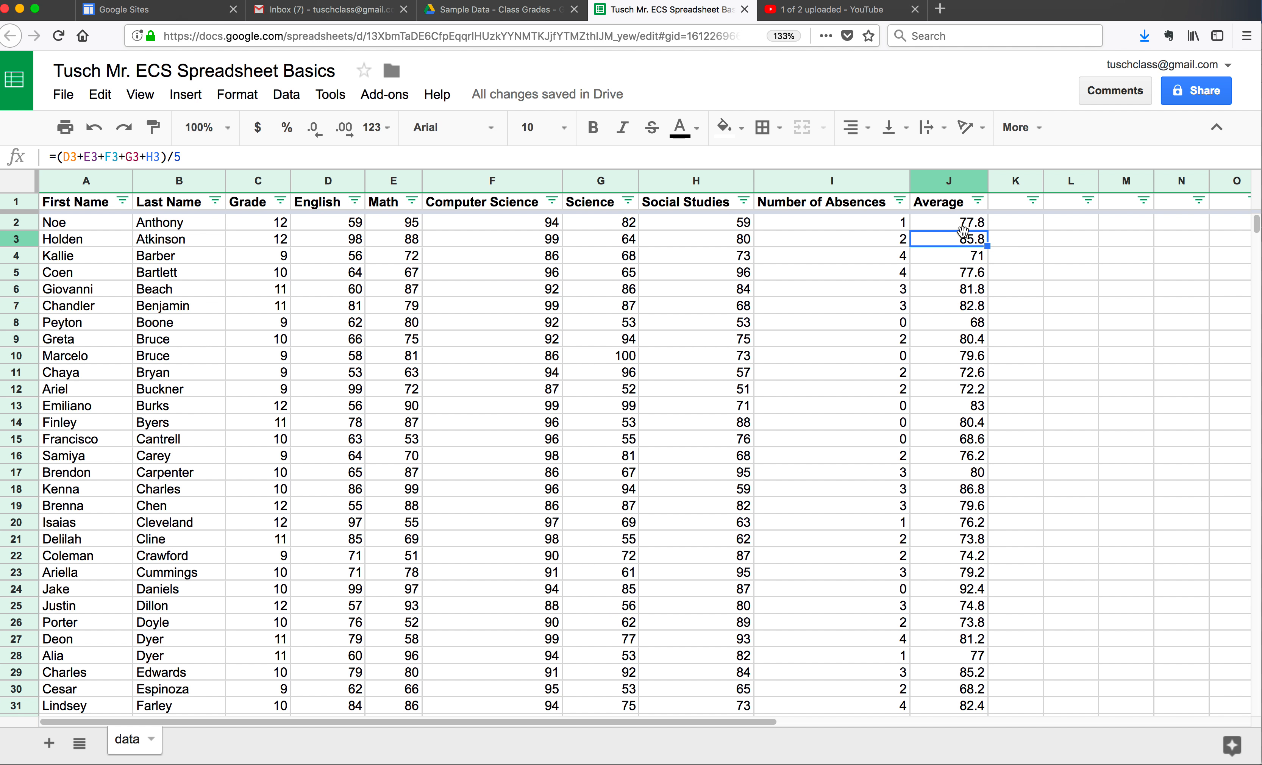
key("super+z")
key("super+z")
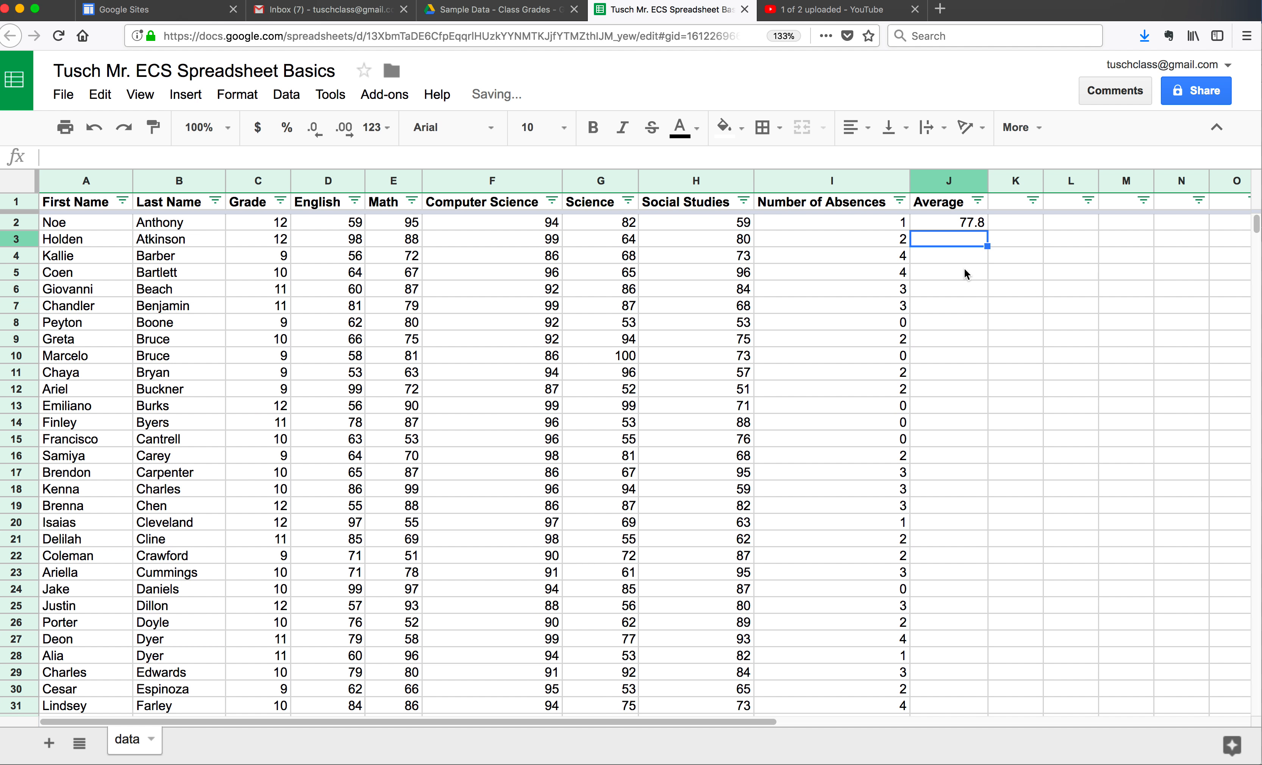
Fill the average formula from cell J2 down column J through row 101 for all students.
left_click(978, 225)
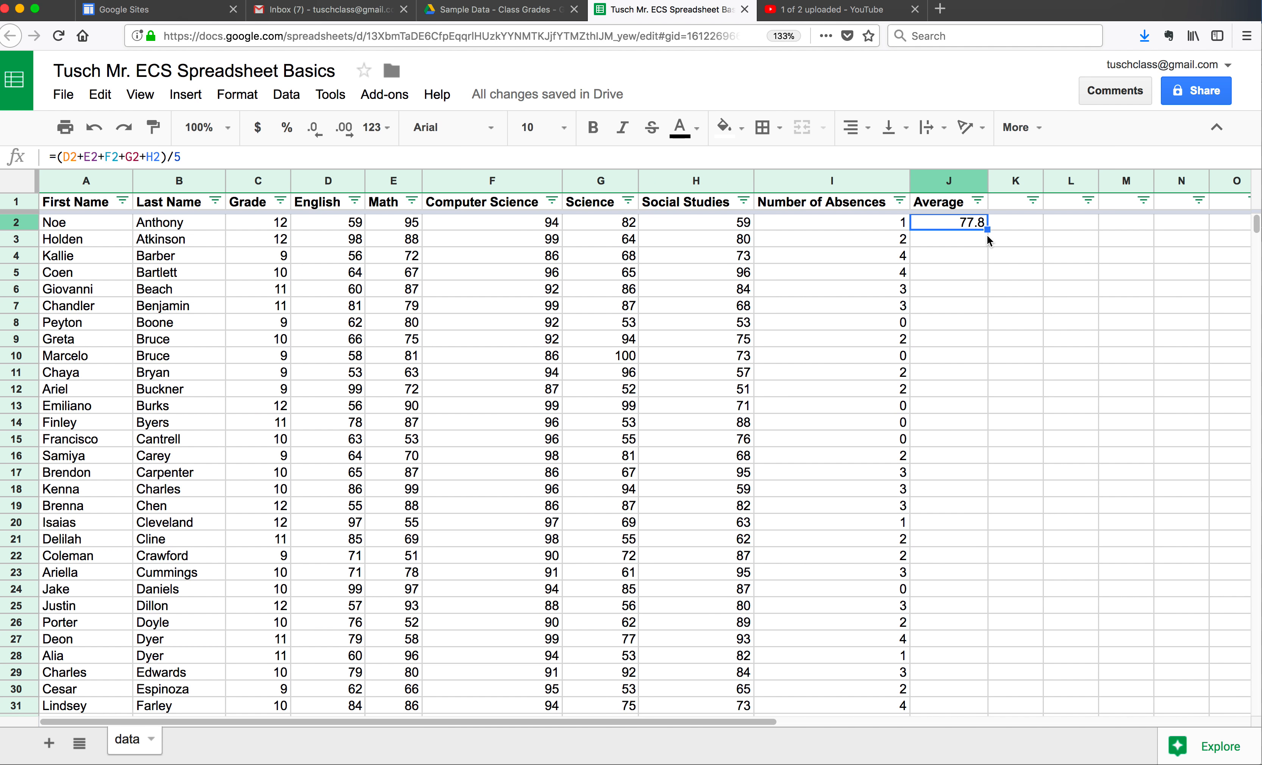
left_click_drag(986, 229, 983, 307)
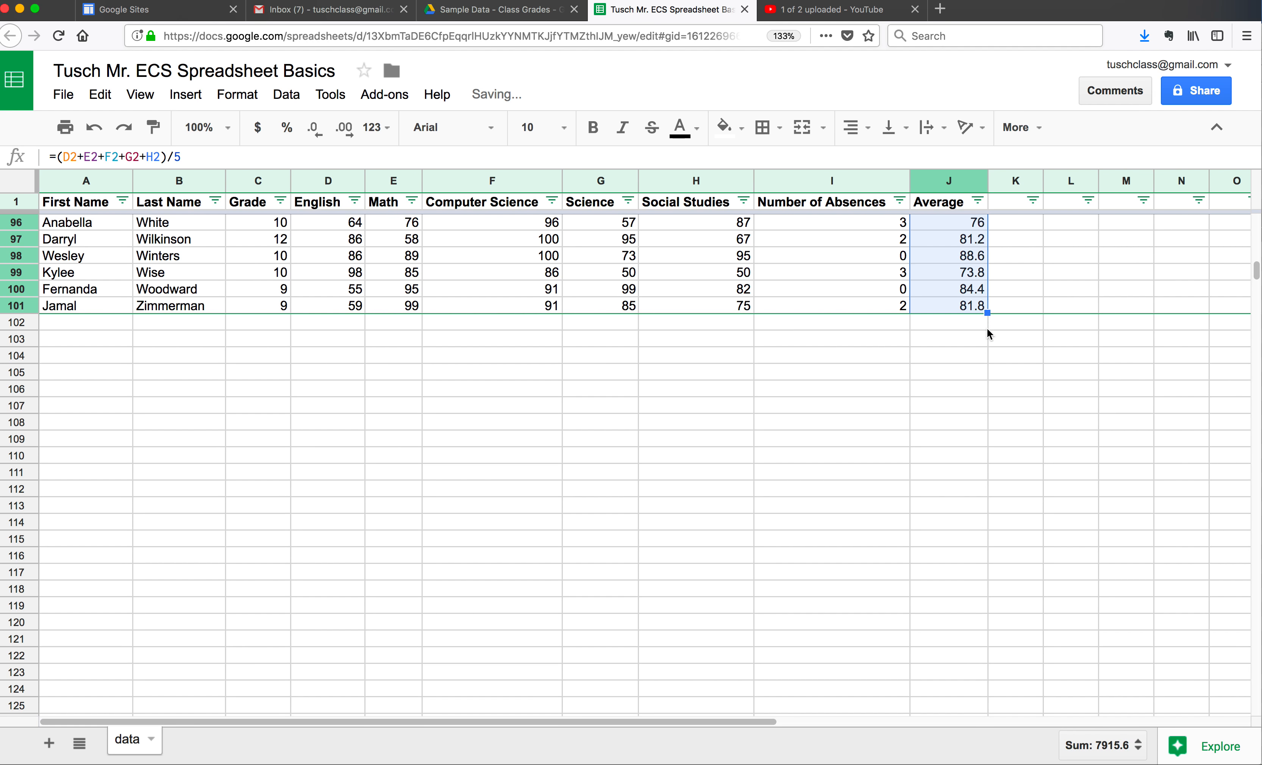
scroll(984, 325, "up", 15)
scroll(986, 338, "up", 12)
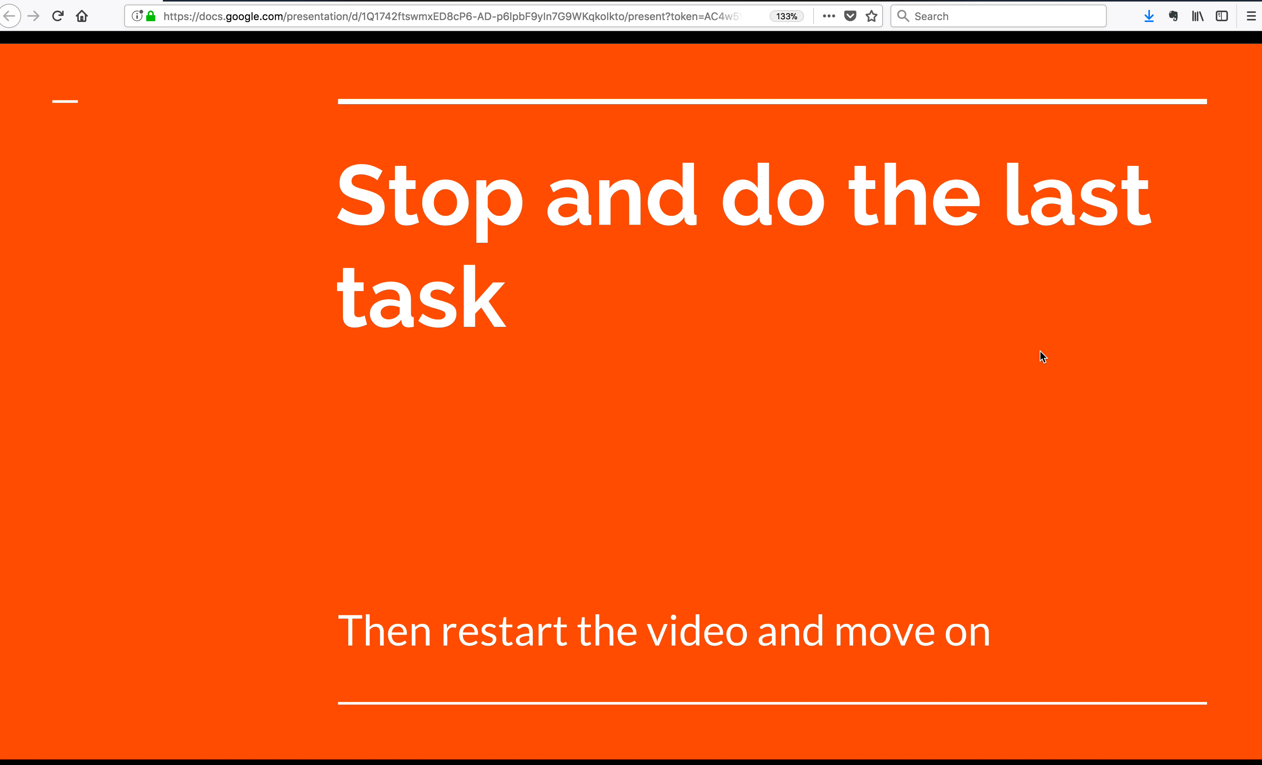
Check the workbook requirements on the ECS Student Resources site and return to the Google Sheets data sheet.
key("ctrl+Left")
key("ctrl+Left")
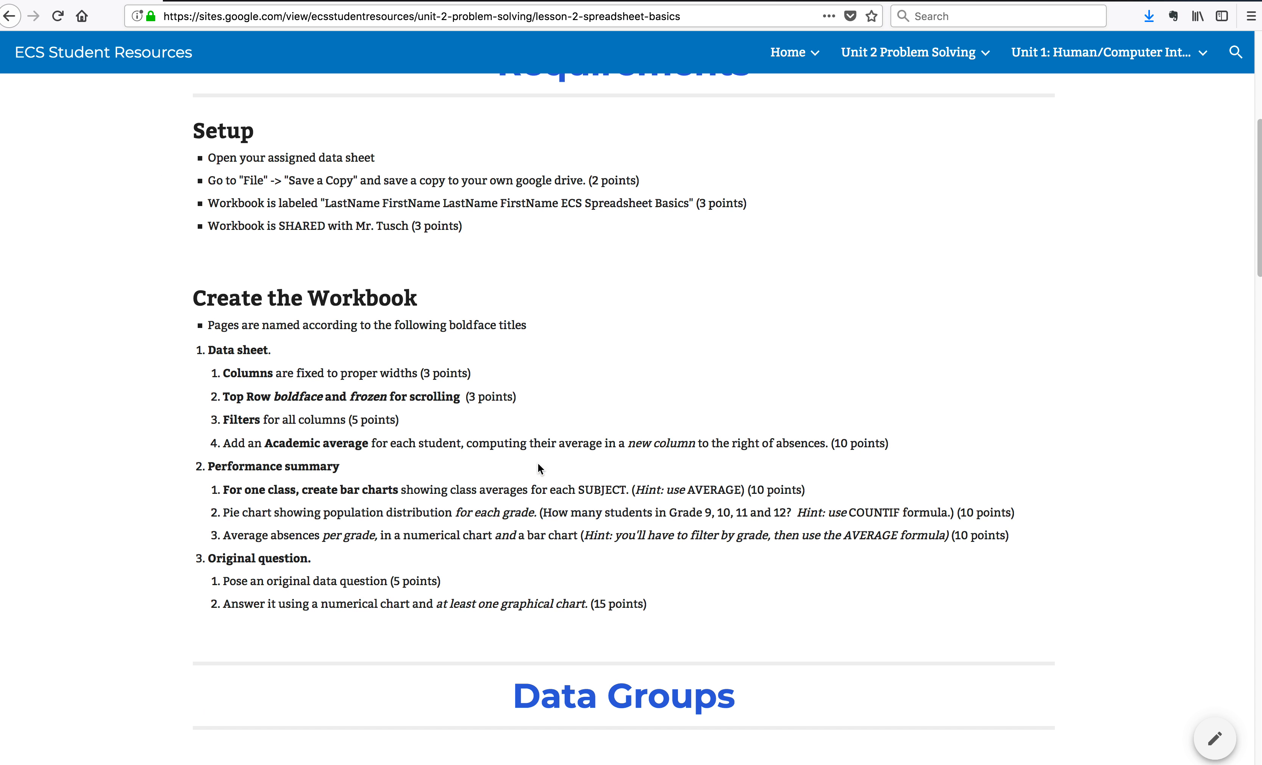
key("ctrl+Right")
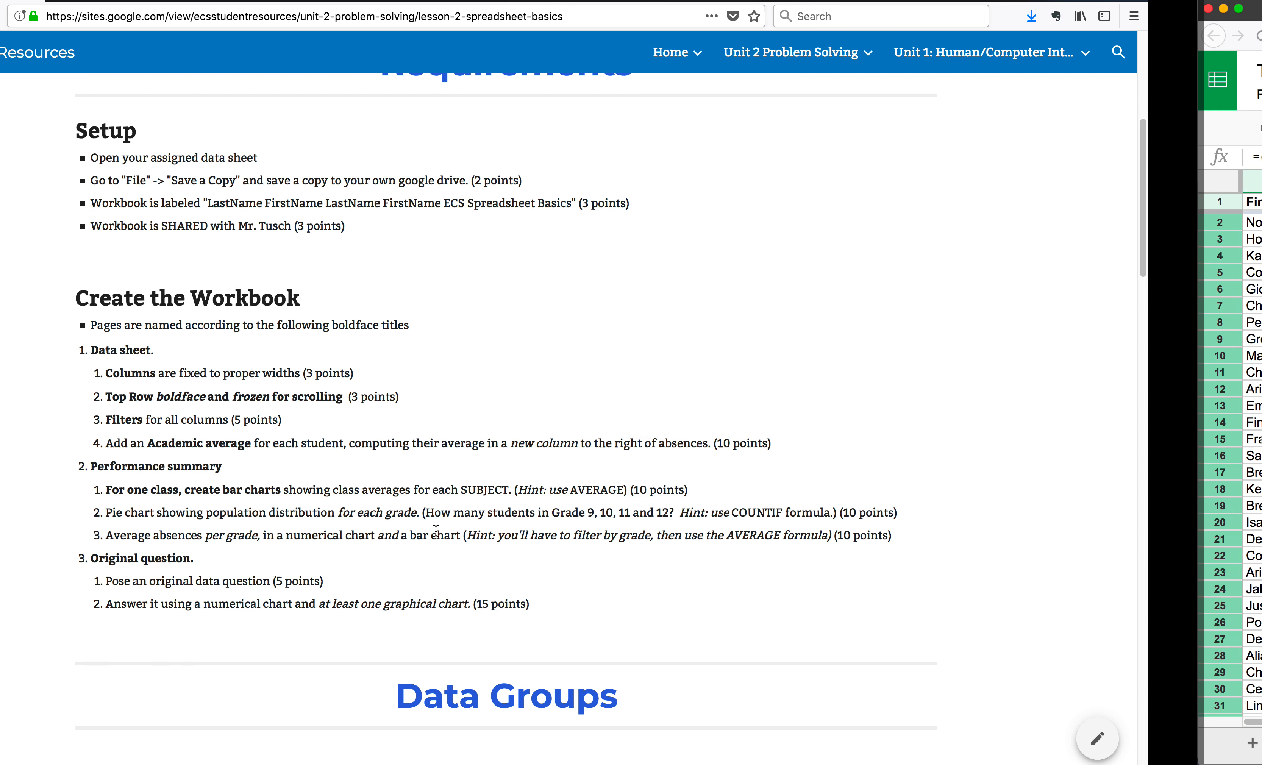
left_click(781, 407)
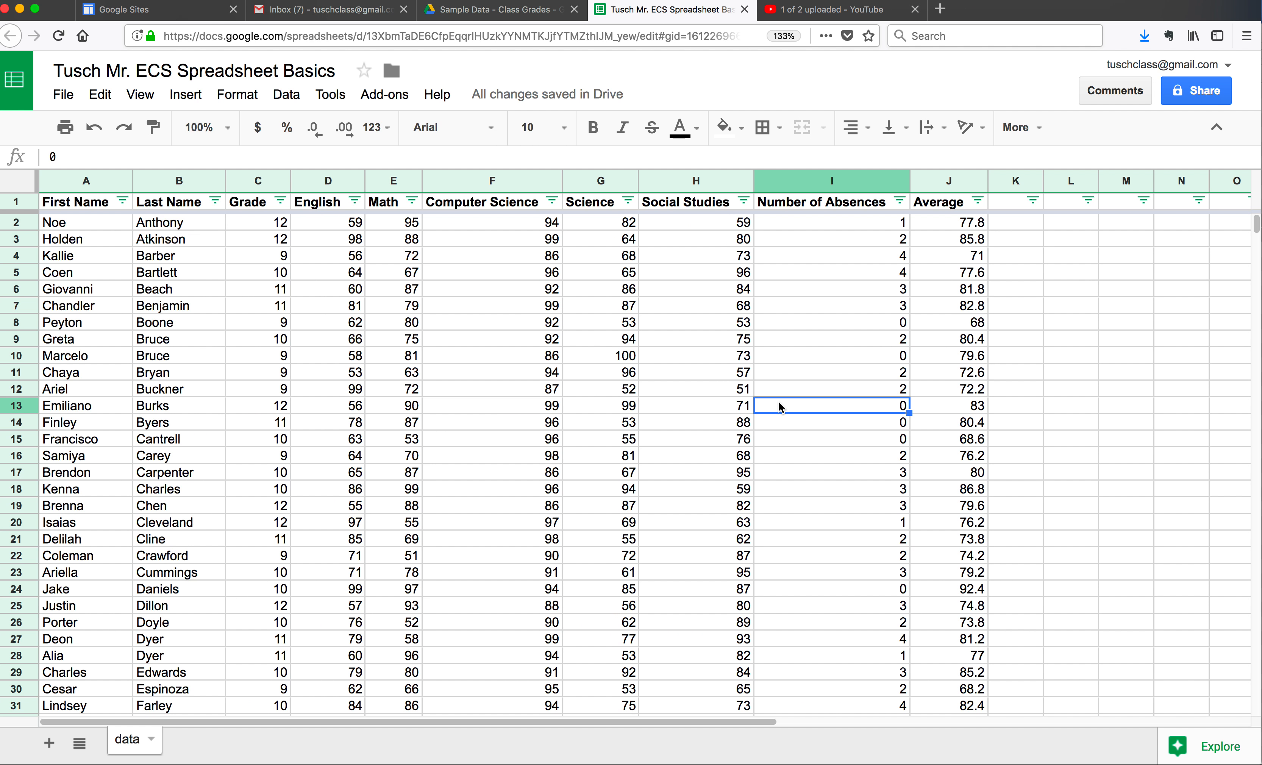